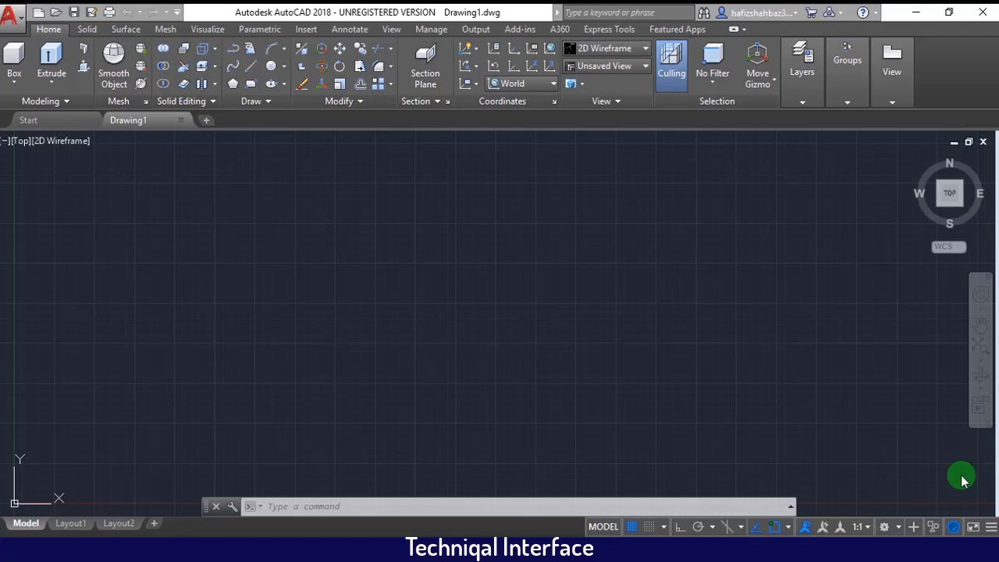
Set the drawing's length units to Engineering with 0'-0" precision using UN
left_click(293, 505)
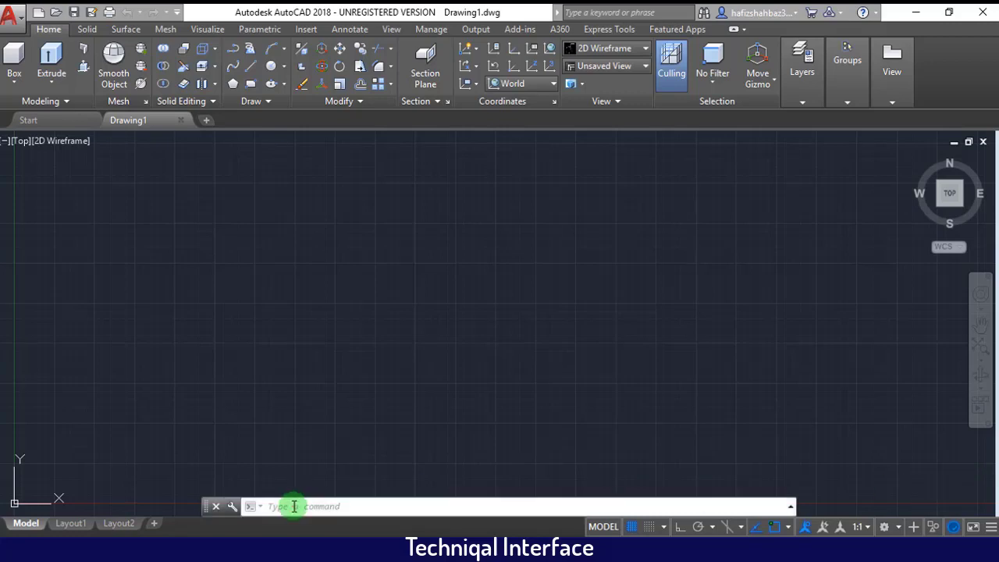
type("un")
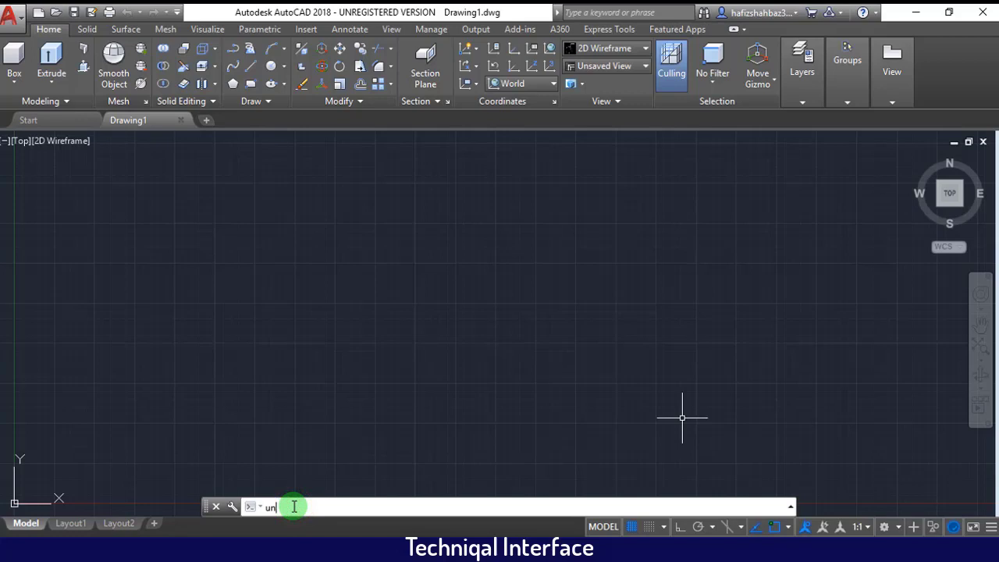
key("Return")
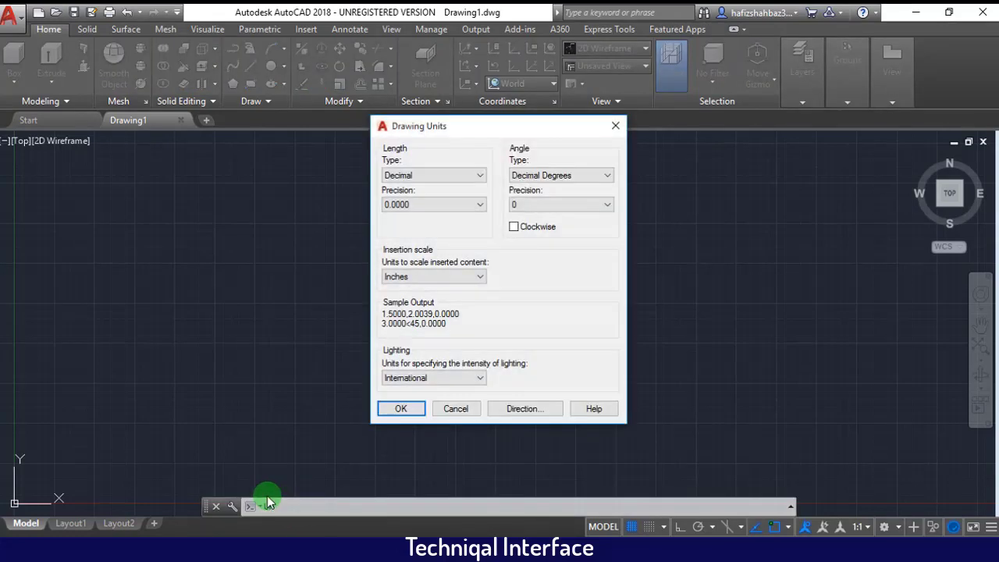
left_click(463, 182)
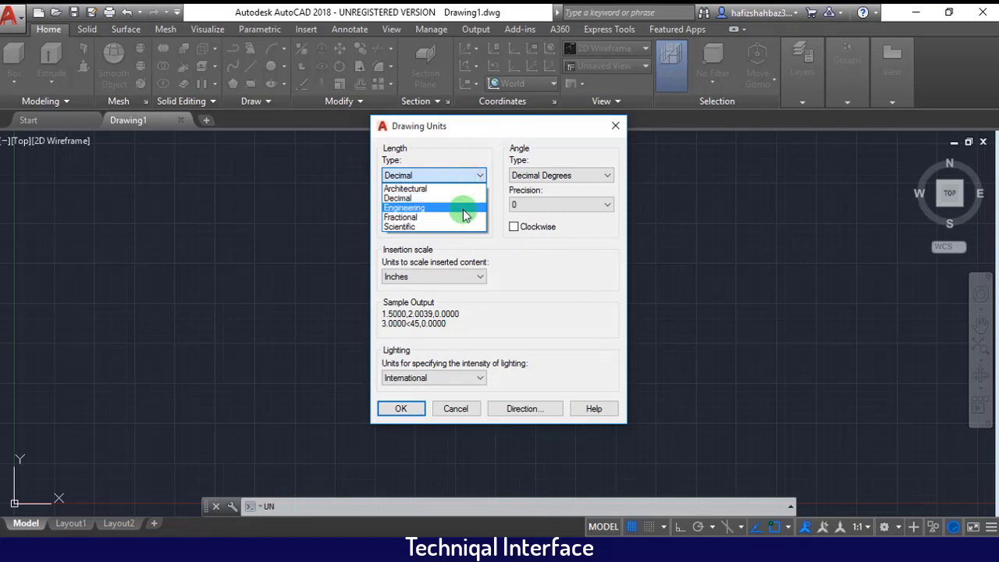
left_click(461, 207)
left_click(463, 209)
left_click(459, 218)
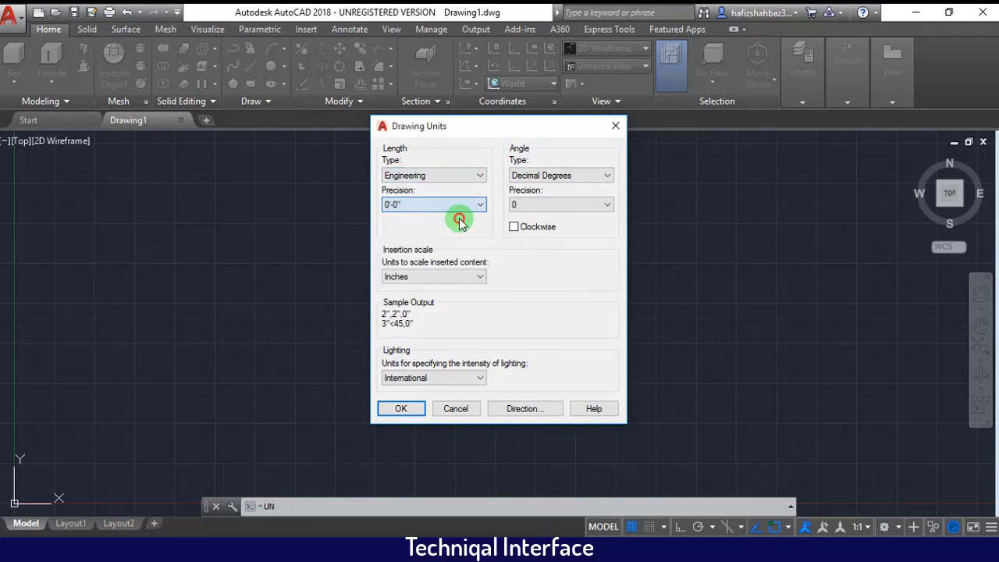
left_click(401, 408)
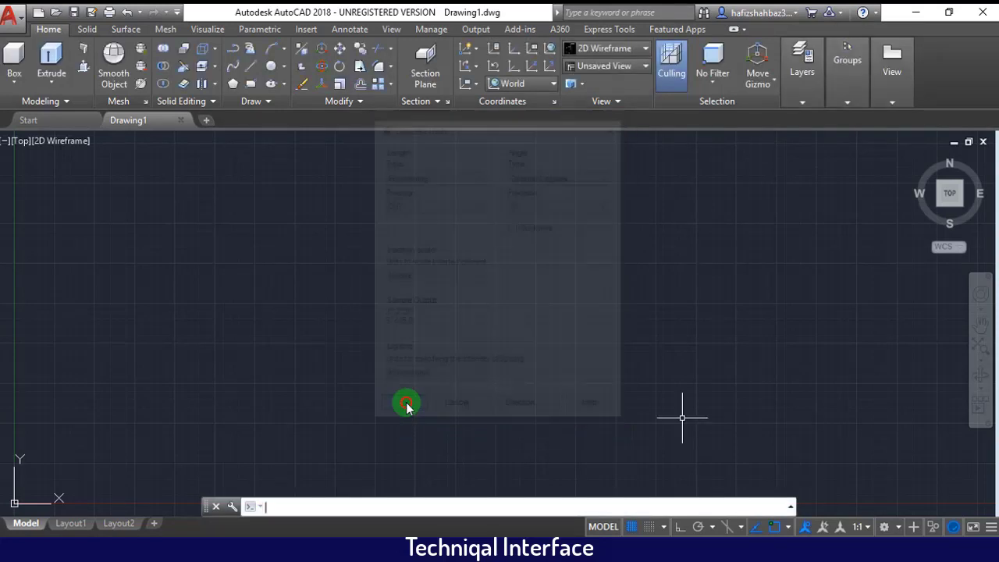
Set the drawing limits from 0,0 to an upper-right corner of 100',100'
type("LIM")
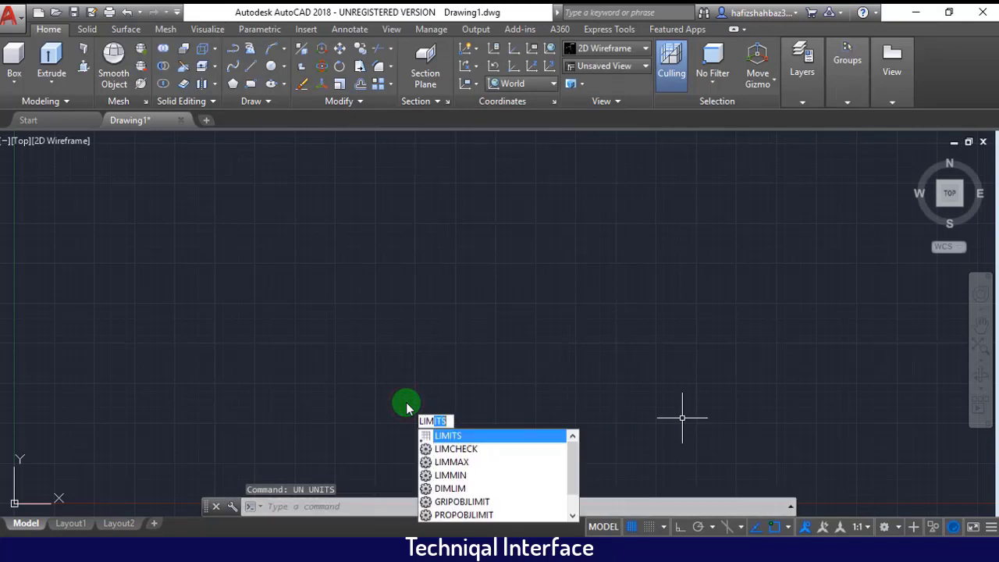
type("IT")
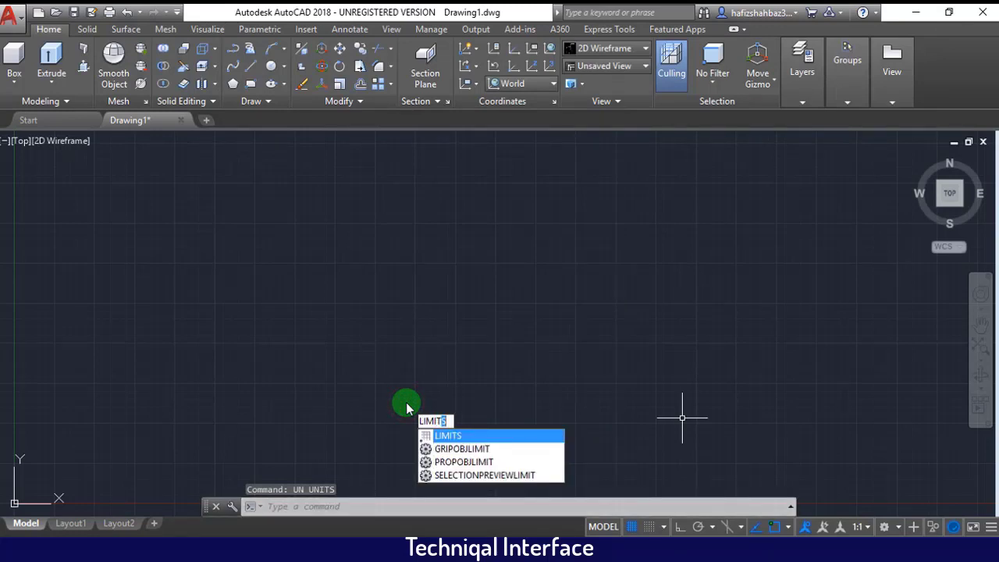
type("S")
key("Return")
key("Return")
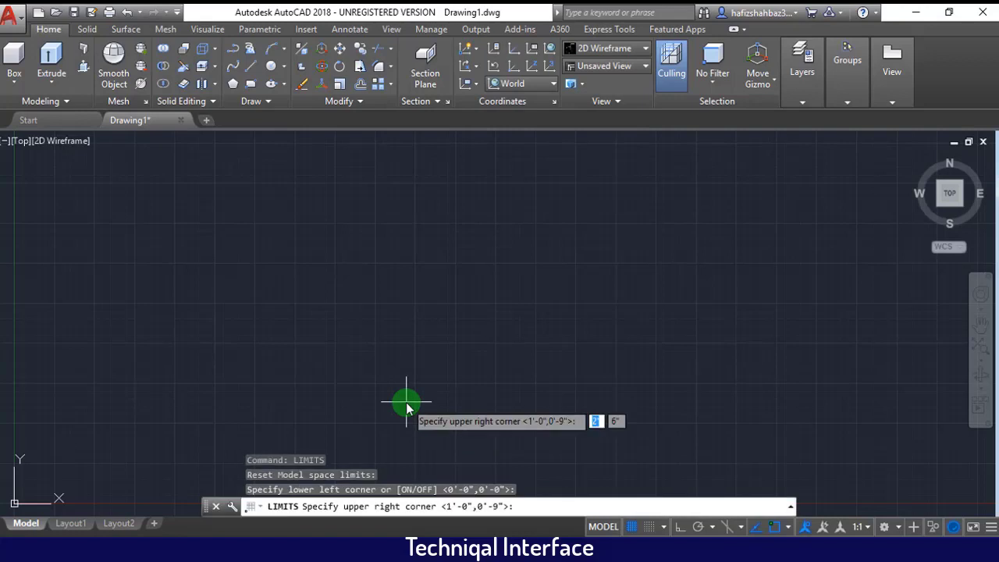
type("100'")
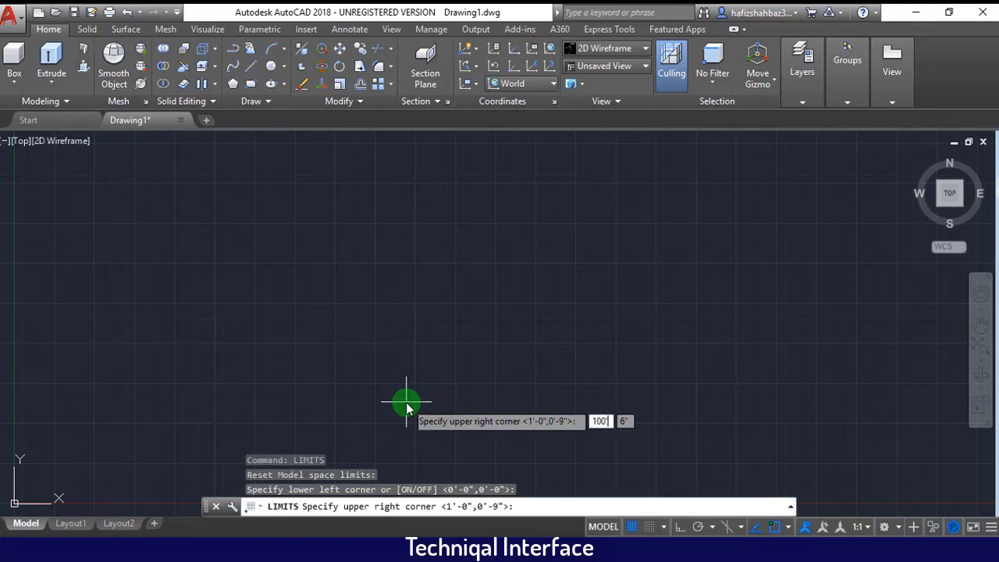
key("Tab")
type("1")
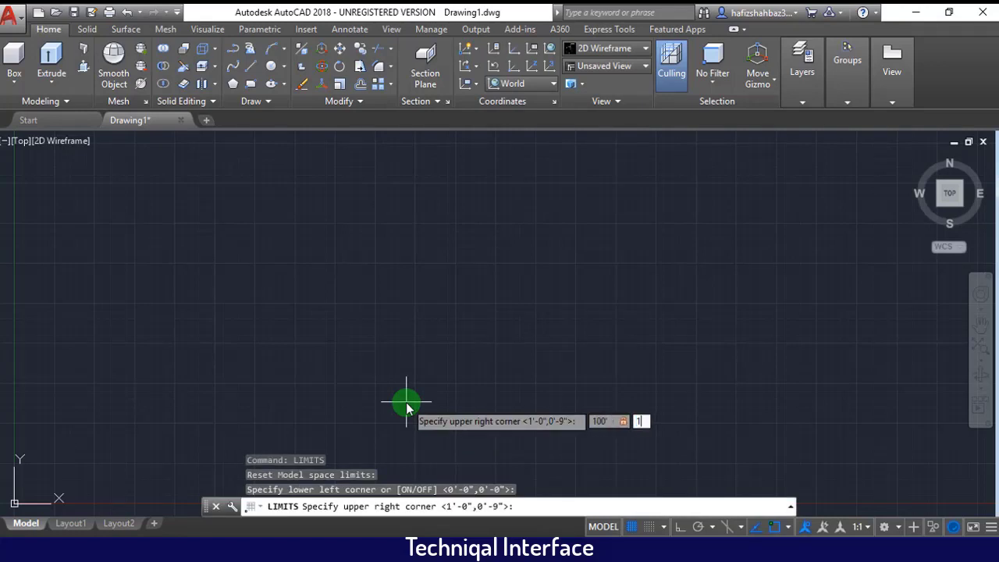
key("Tab")
type("00'")
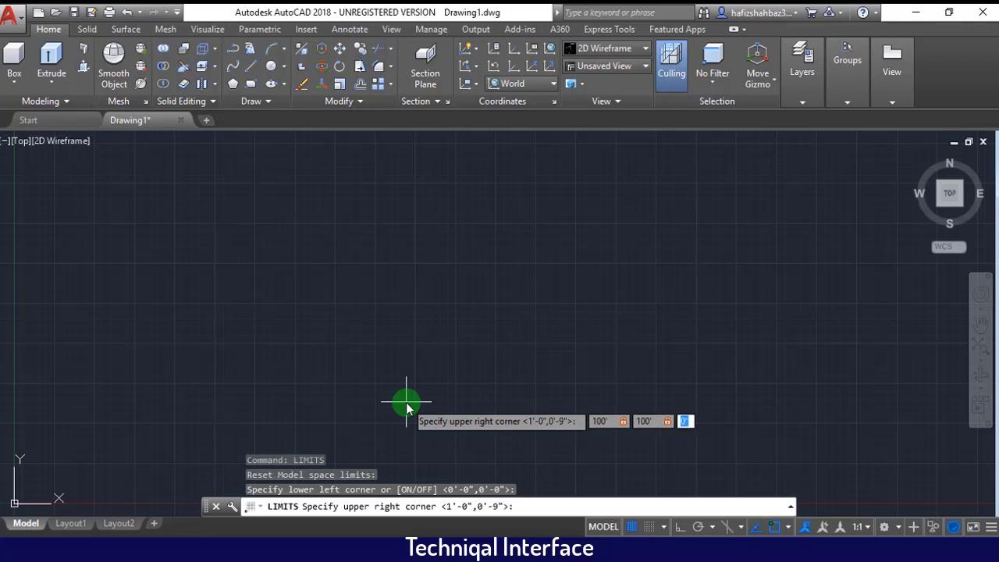
key("Return")
Zoom All to fit the whole limits area in view
type("z")
key("Return")
type("a")
key("Return")
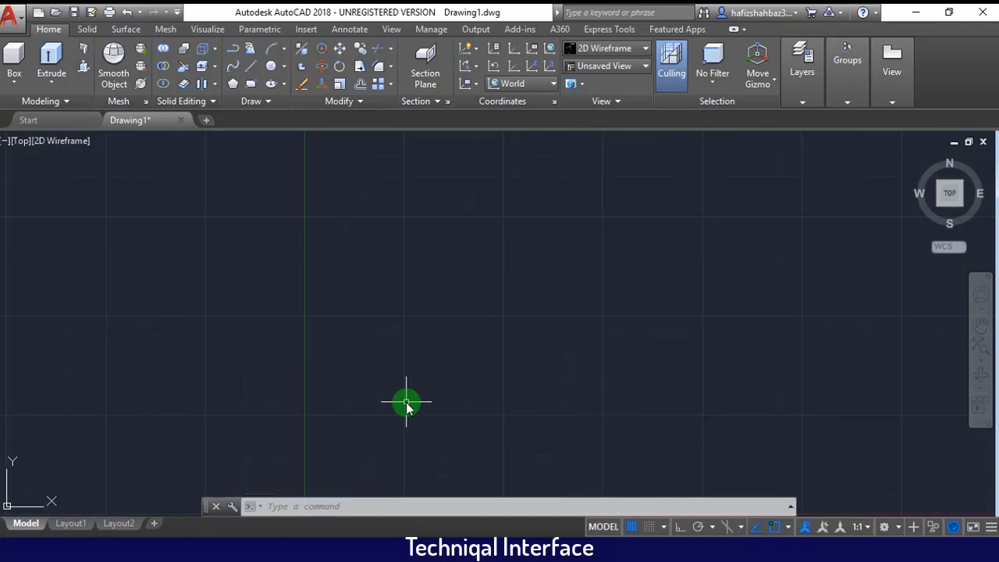
Draw a circle of radius 5' near the centre of the view
type("c")
key("Return")
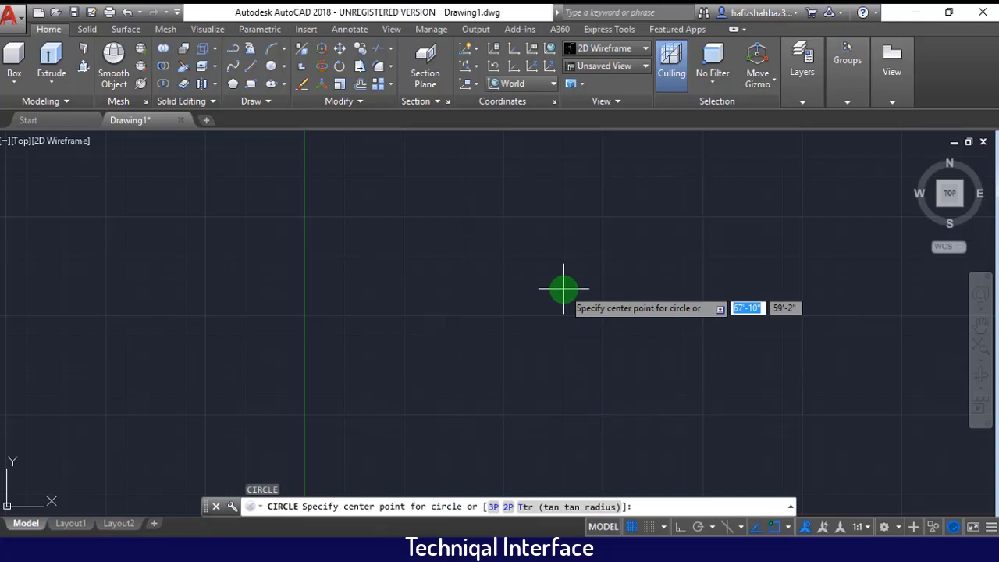
left_click(564, 288)
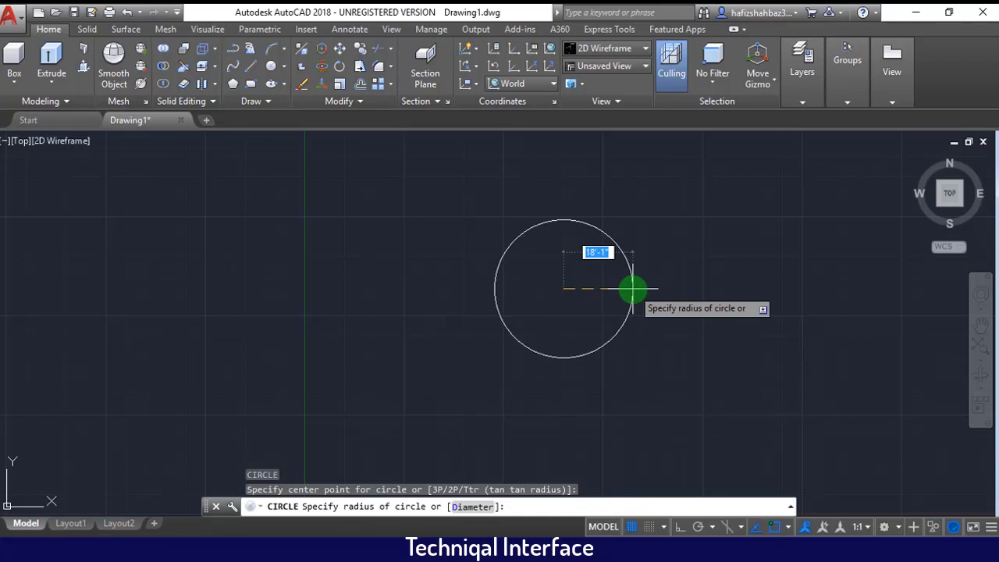
type("5")
key("Return")
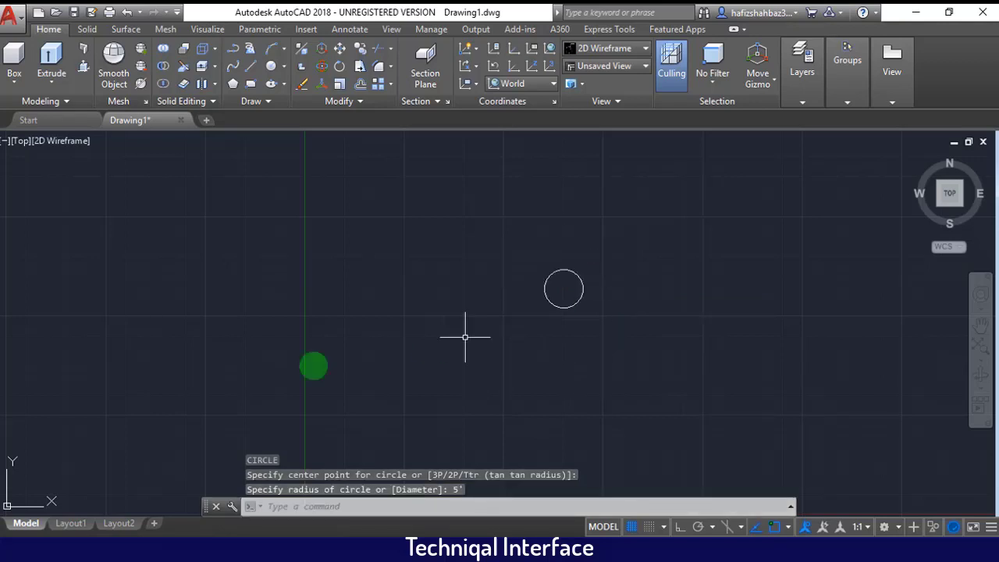
scroll(565, 270, "up", 6)
scroll(564, 270, "down", 3)
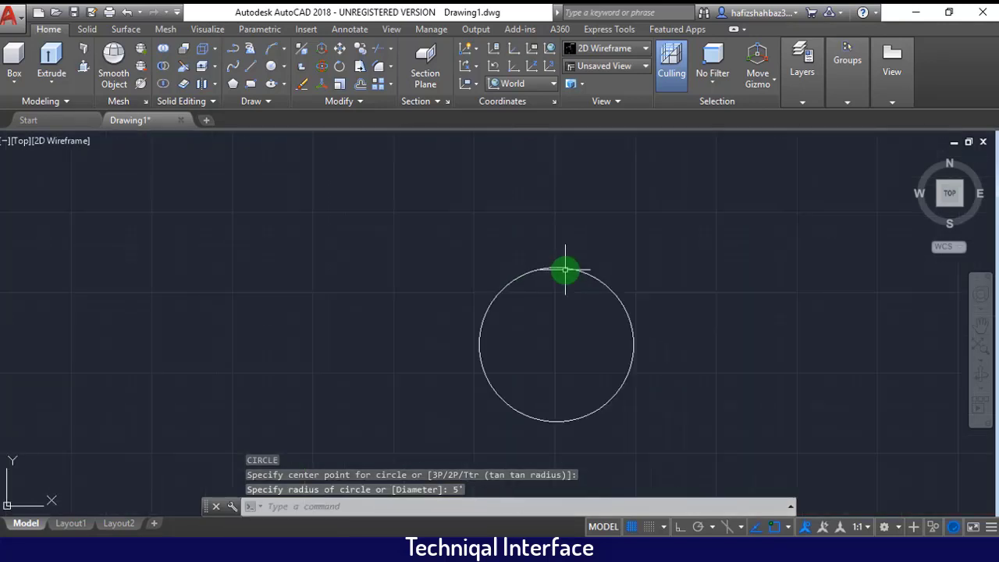
scroll(565, 270, "down", 2)
Draw a line from the circle's centre to its right edge
type("l")
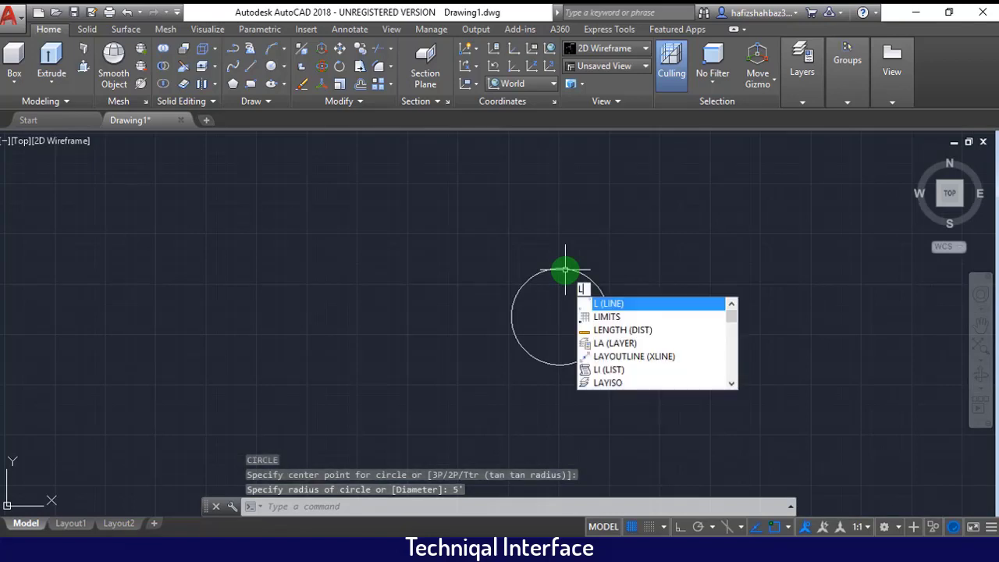
key("Return")
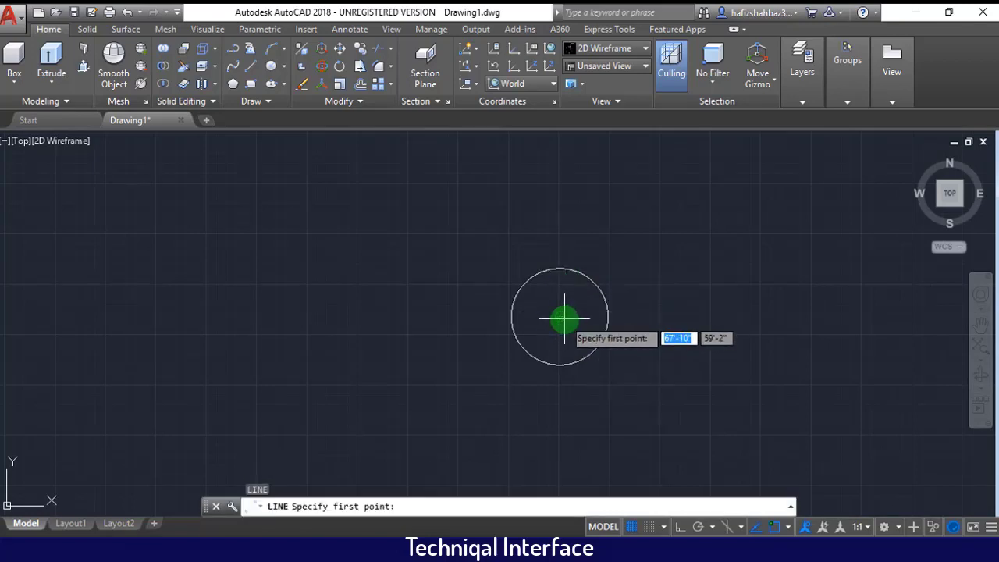
left_click(559, 317)
left_click(607, 318)
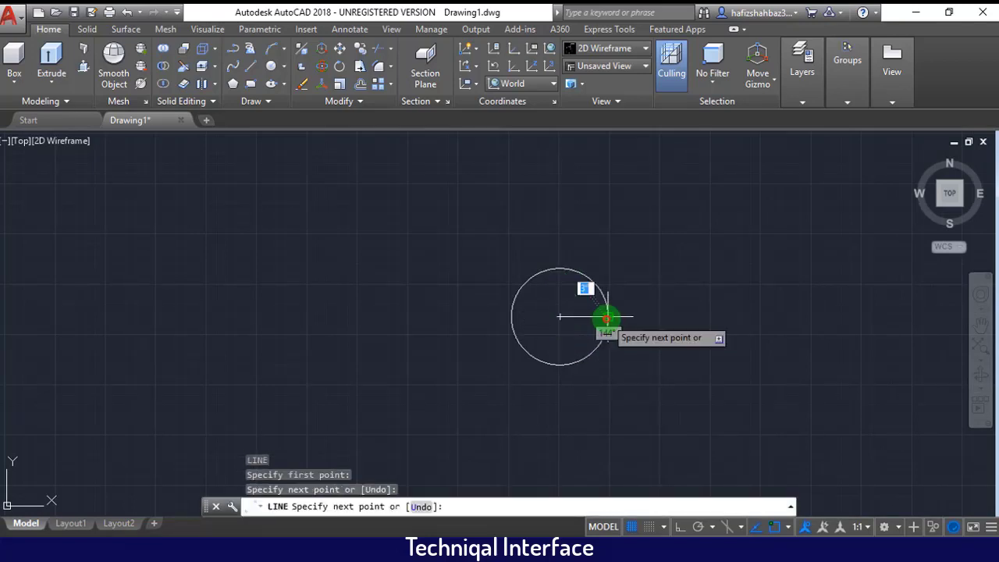
key("Return")
scroll(556, 315, "down", 2)
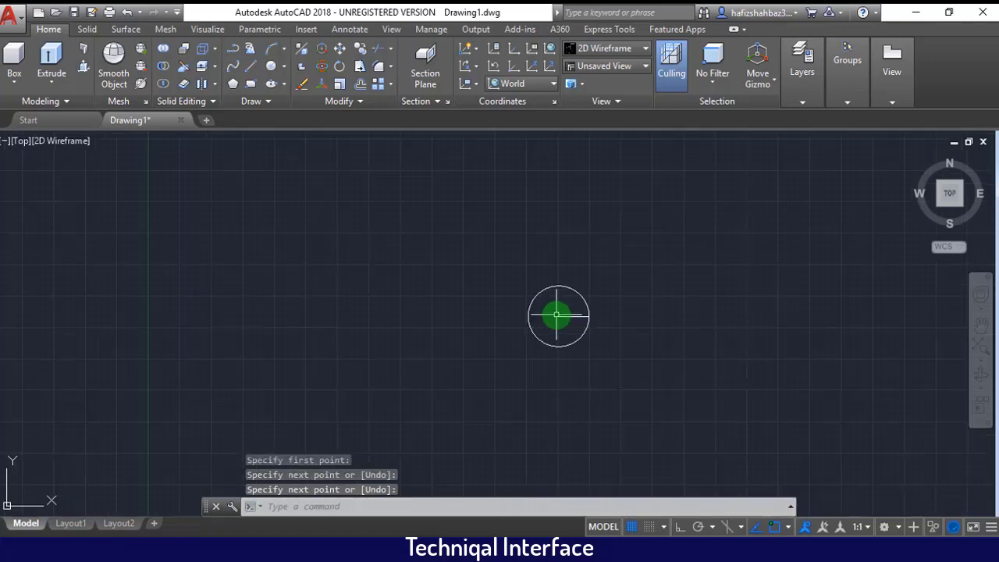
scroll(557, 315, "up", 2)
scroll(556, 315, "up", 2)
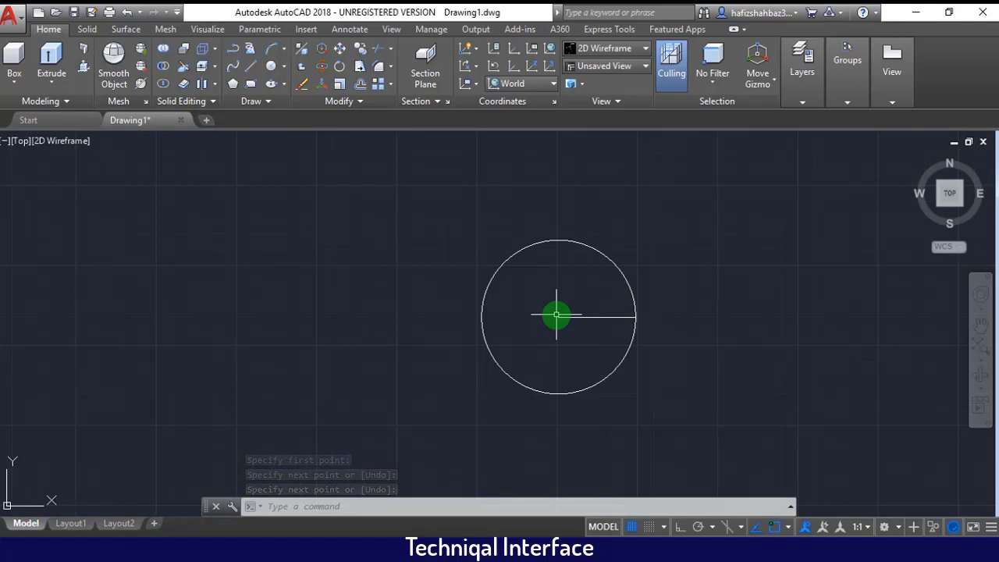
Polar-array the radius line about the circle centre with 10 items, 36° apart
type("a")
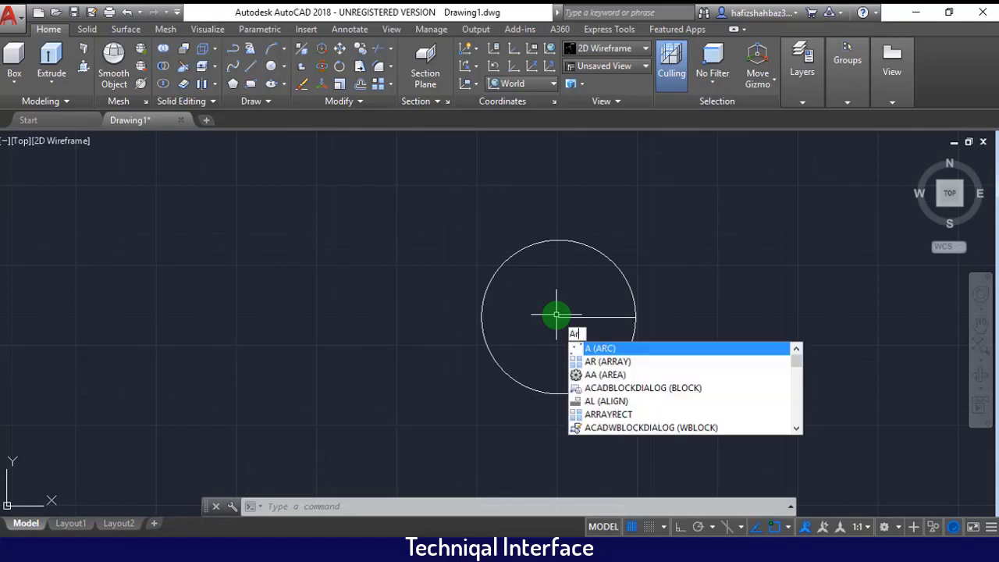
type("r")
key("Return")
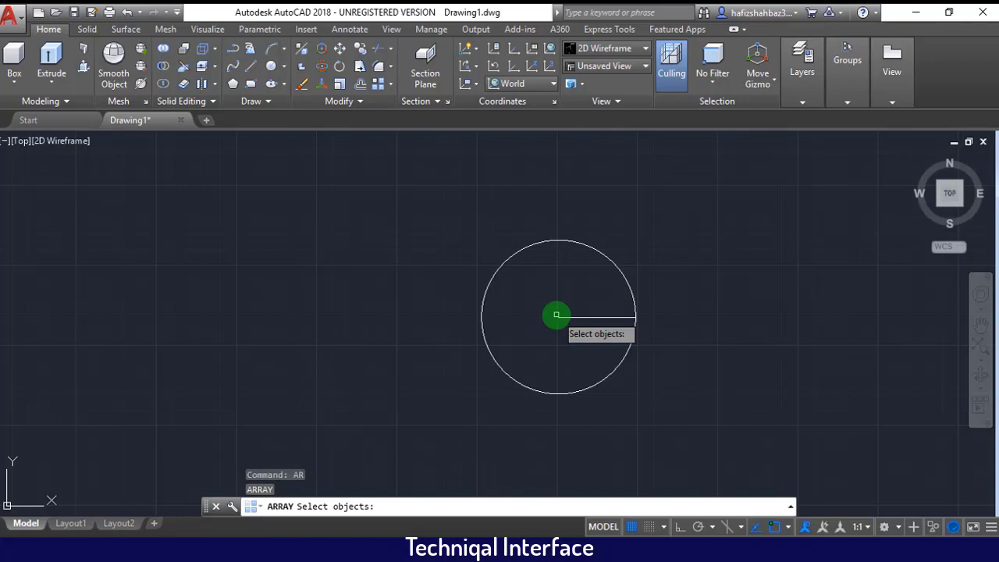
left_click(589, 316)
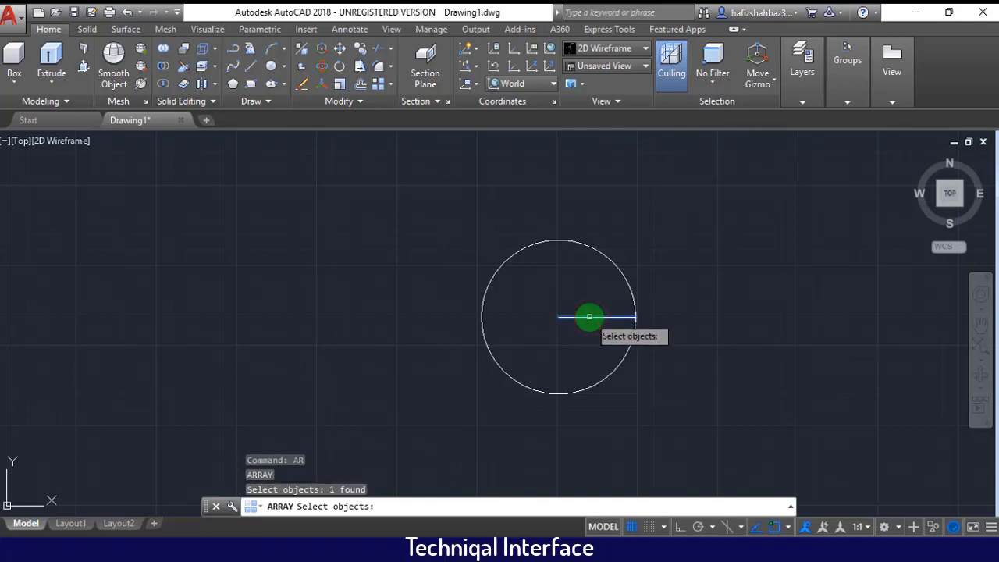
key("Return")
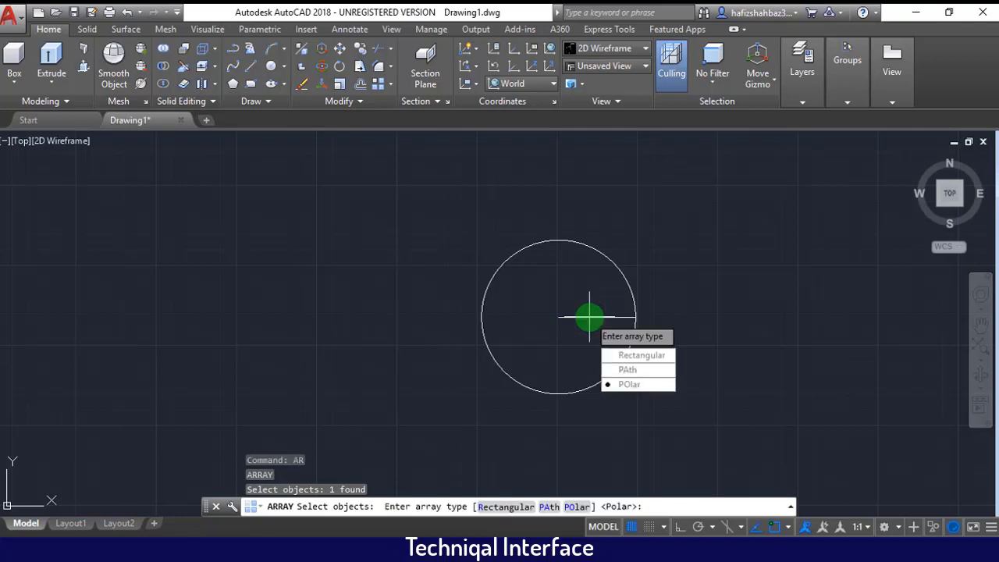
left_click(651, 384)
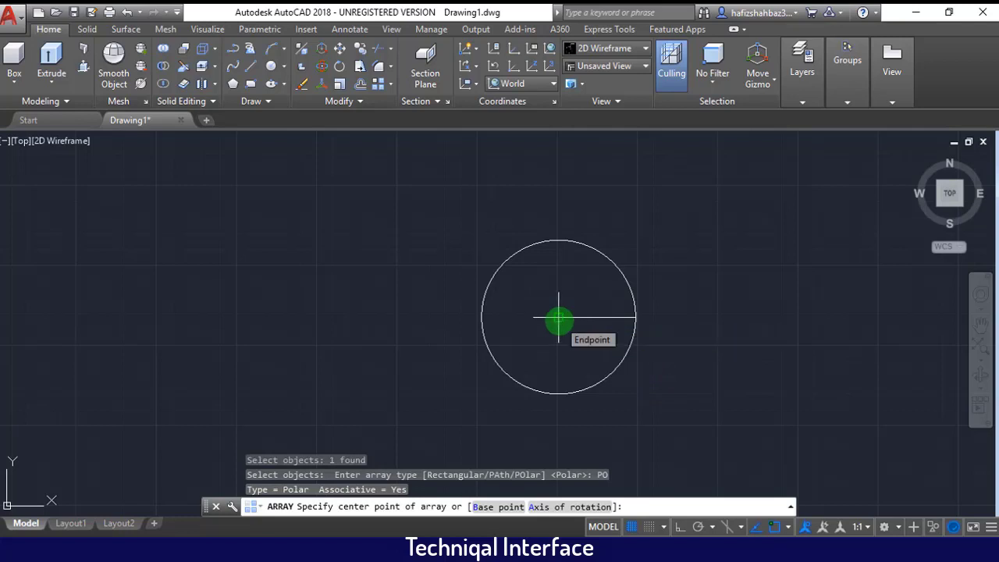
left_click(559, 318)
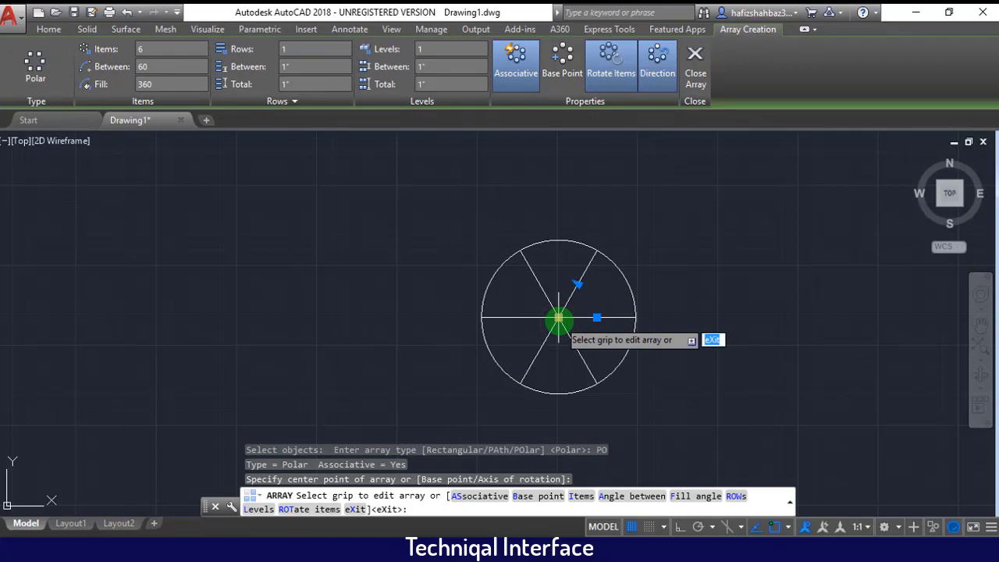
left_click(158, 48)
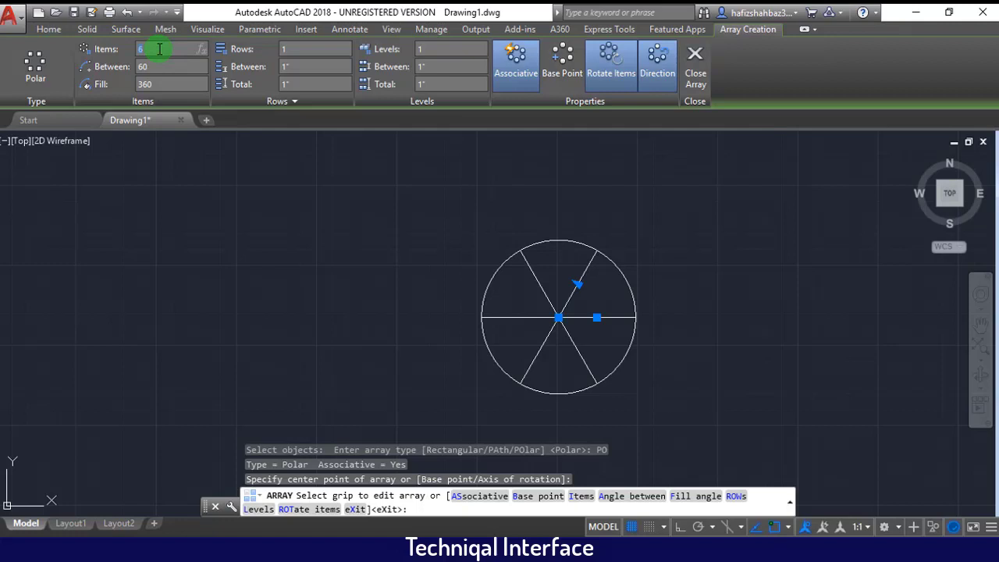
type("0")
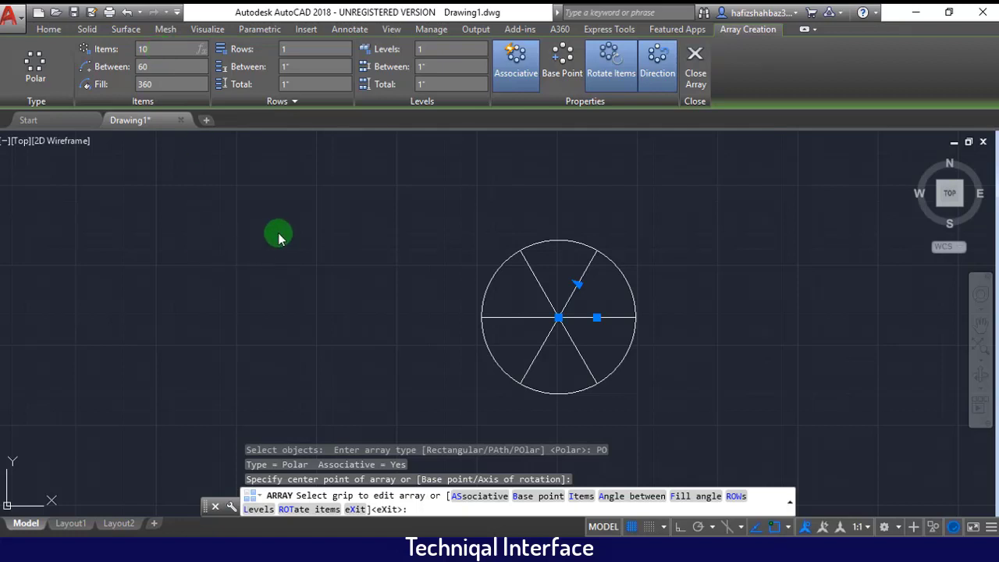
left_click(277, 234)
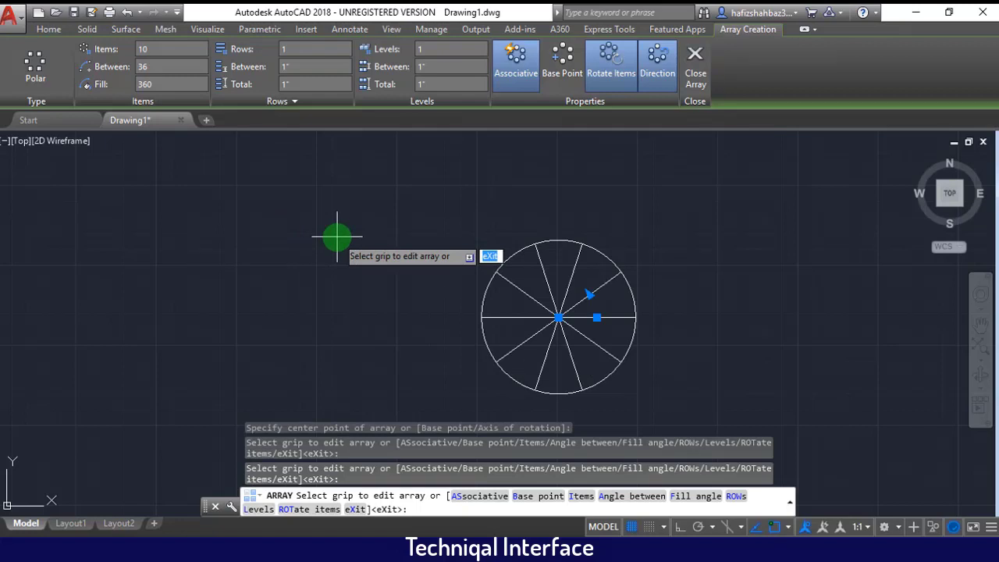
key("Escape")
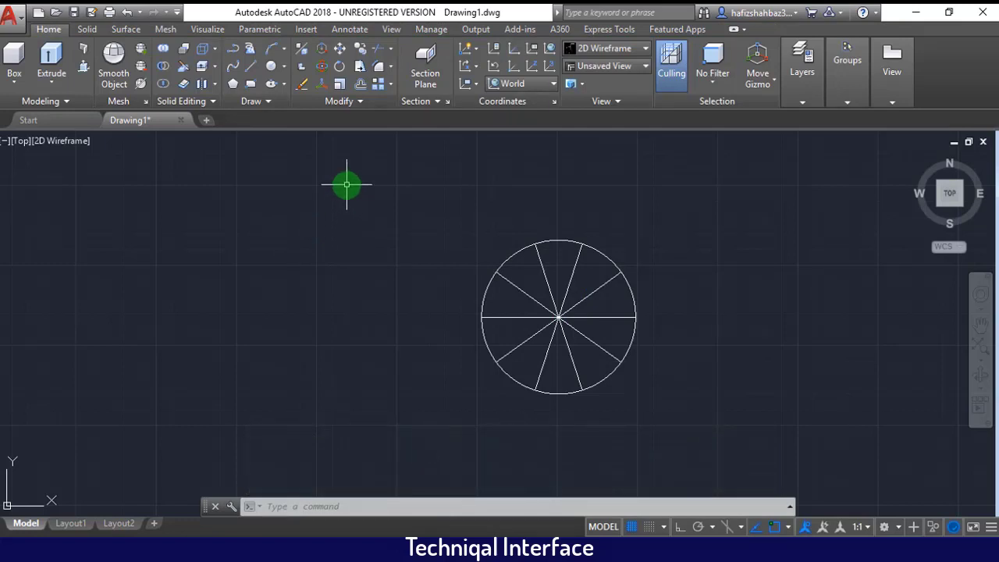
Use BOUNDARY to pick points inside the upper sectors of the circle
type("B")
type("O")
key("Return")
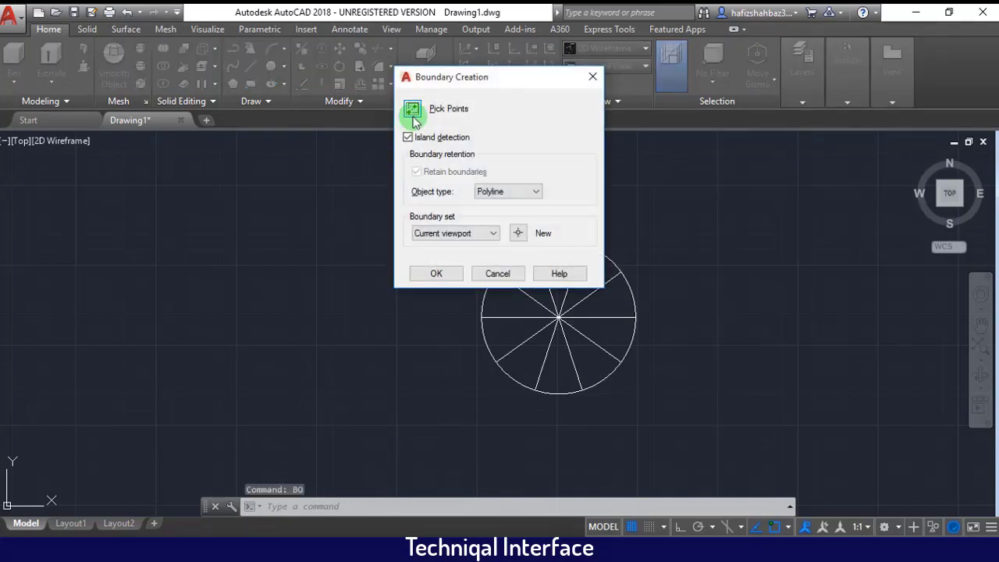
left_click(412, 109)
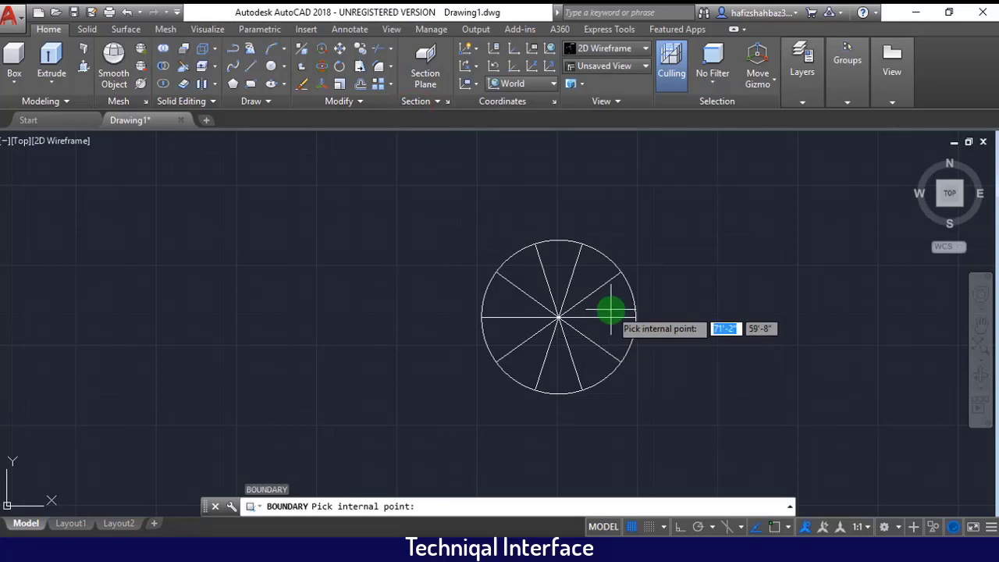
left_click(596, 285)
left_click(550, 256)
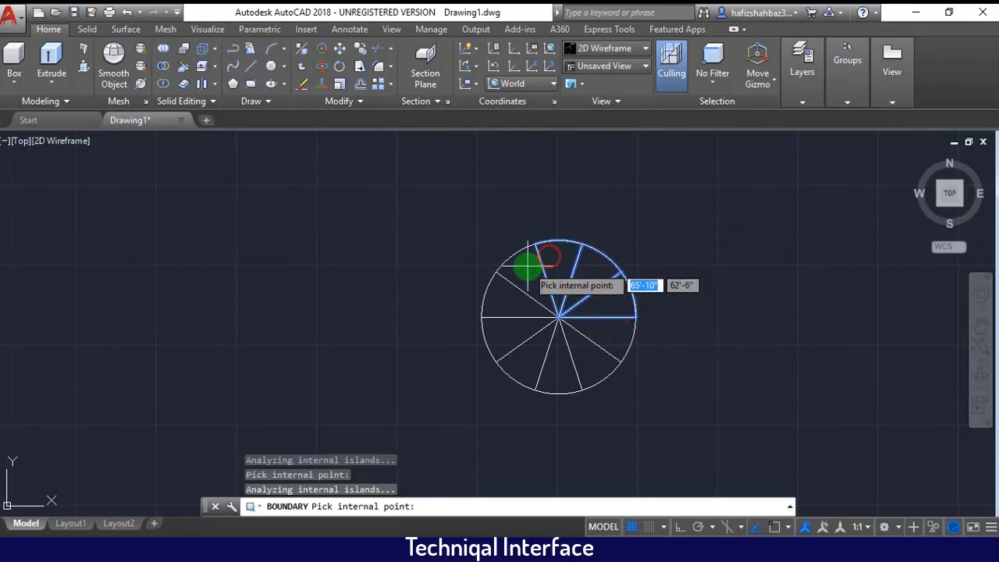
left_click(523, 271)
left_click(500, 300)
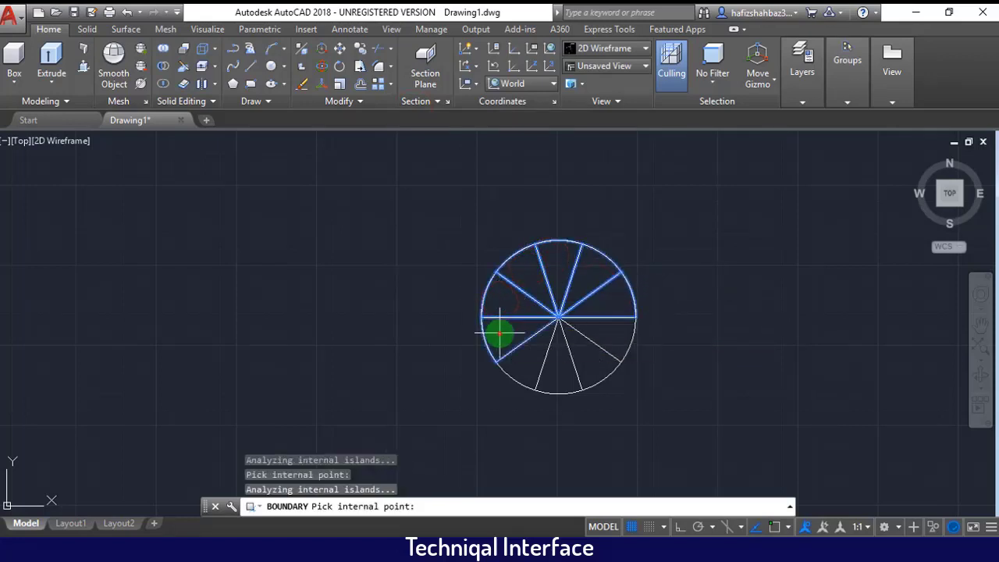
Pick the remaining lower sectors to finish the outlines, then switch to an isometric view
left_click(499, 334)
left_click(519, 357)
left_click(569, 357)
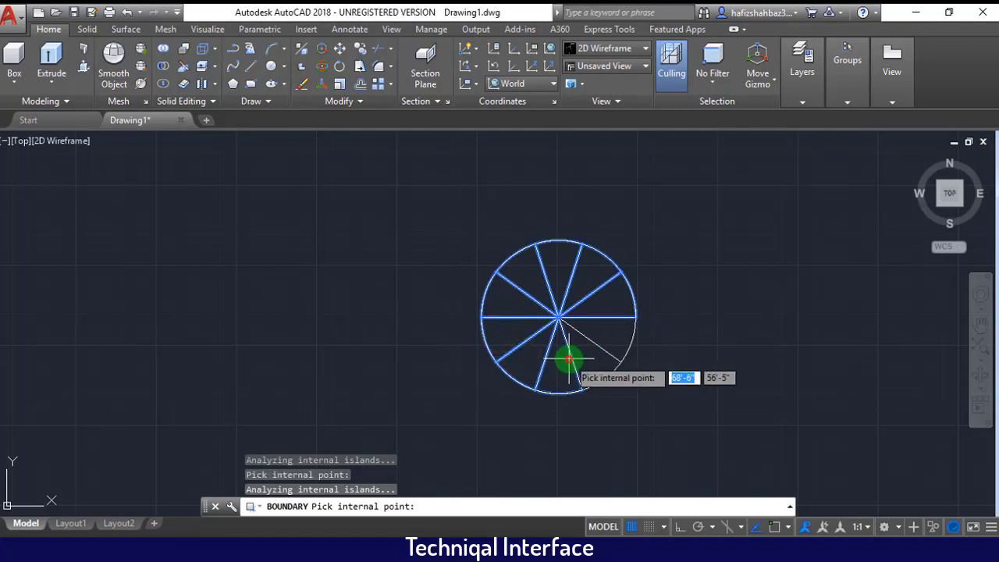
left_click(582, 351)
left_click(616, 334)
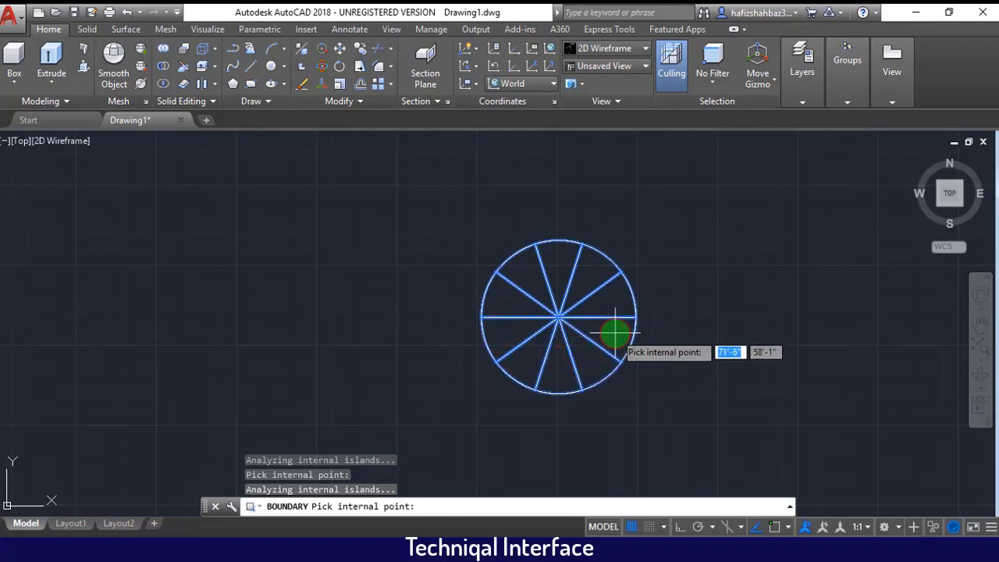
key("Return")
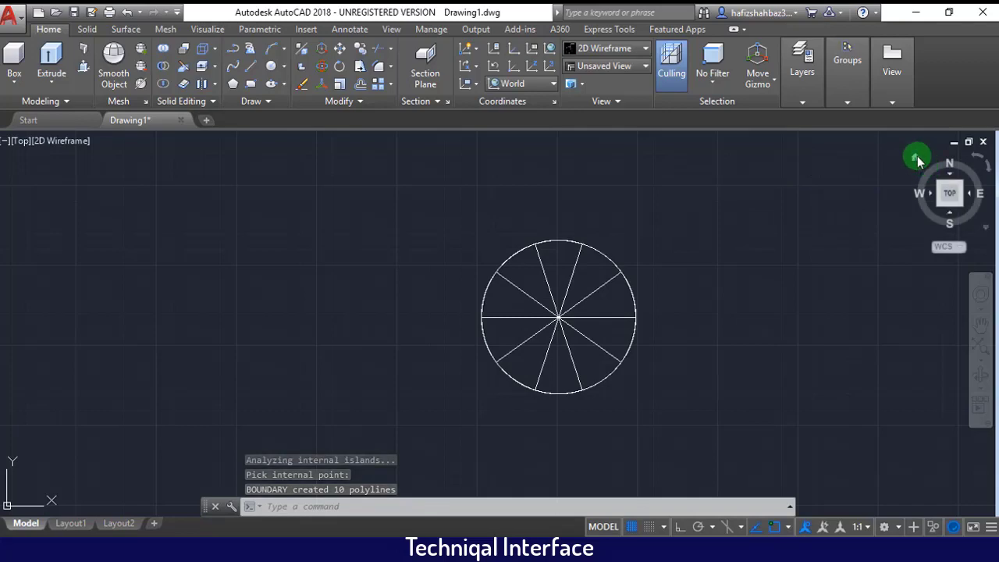
left_click(917, 159)
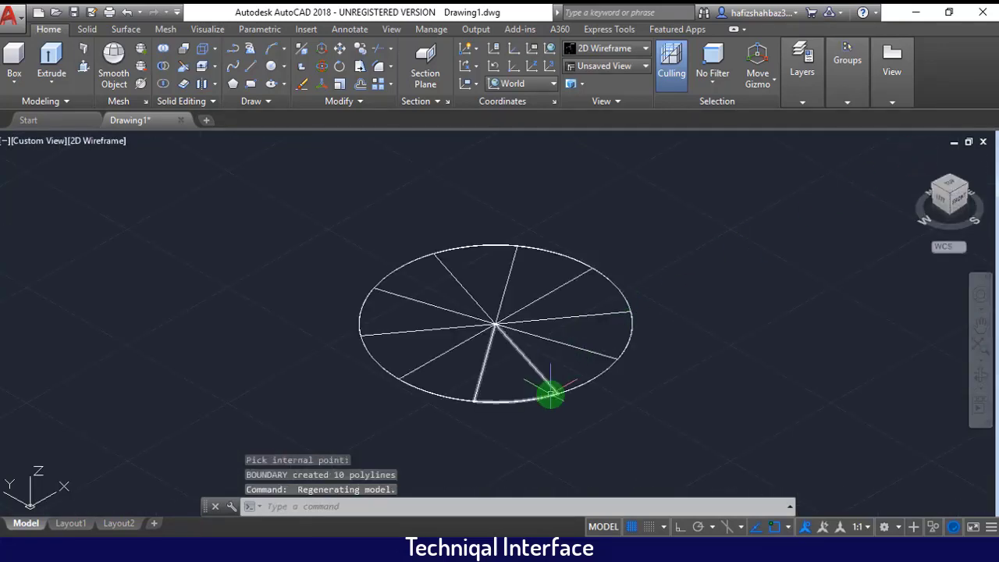
Extrude one front wedge outline into an 8"-tall solid with EXT
type("EX")
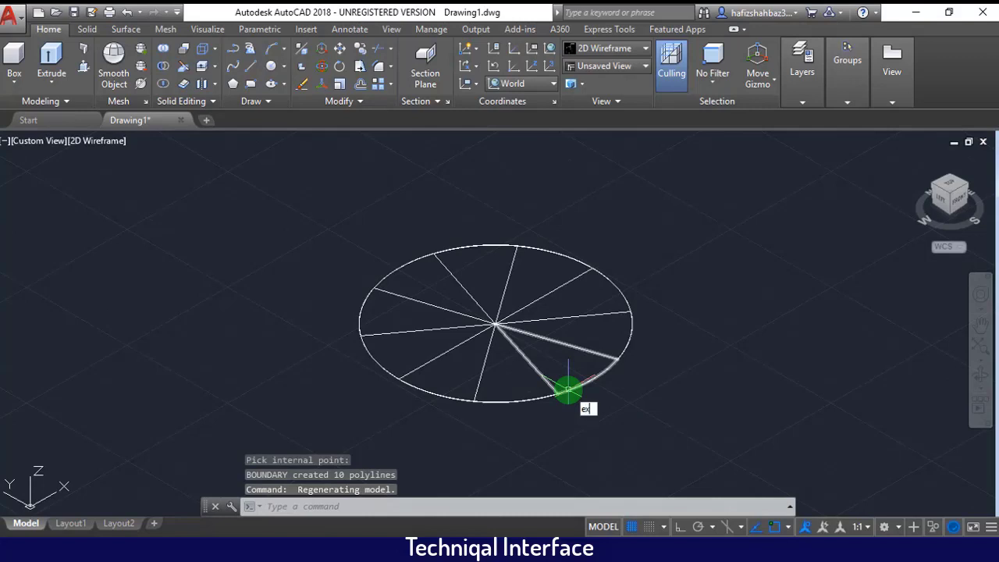
type("T")
key("Return")
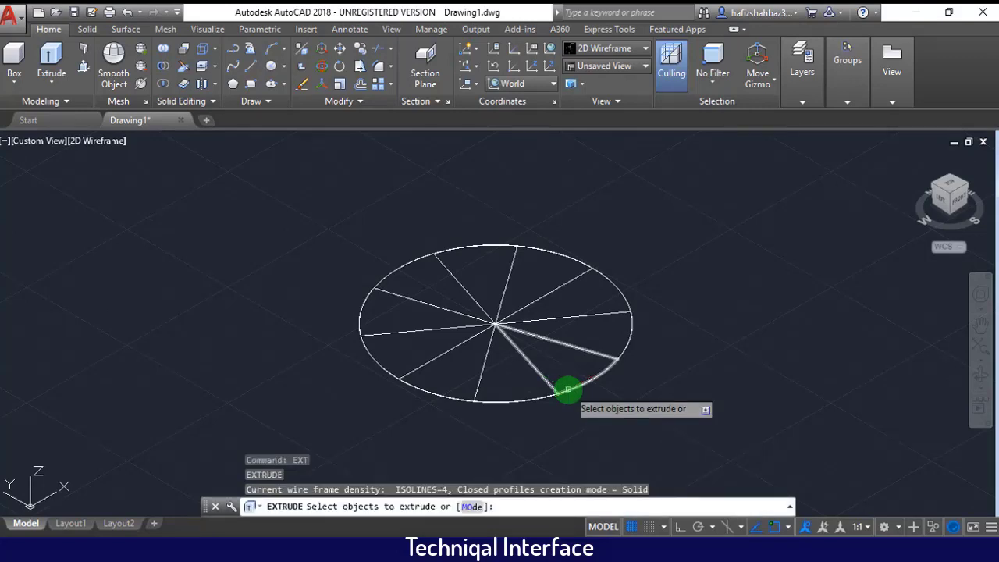
left_click(568, 388)
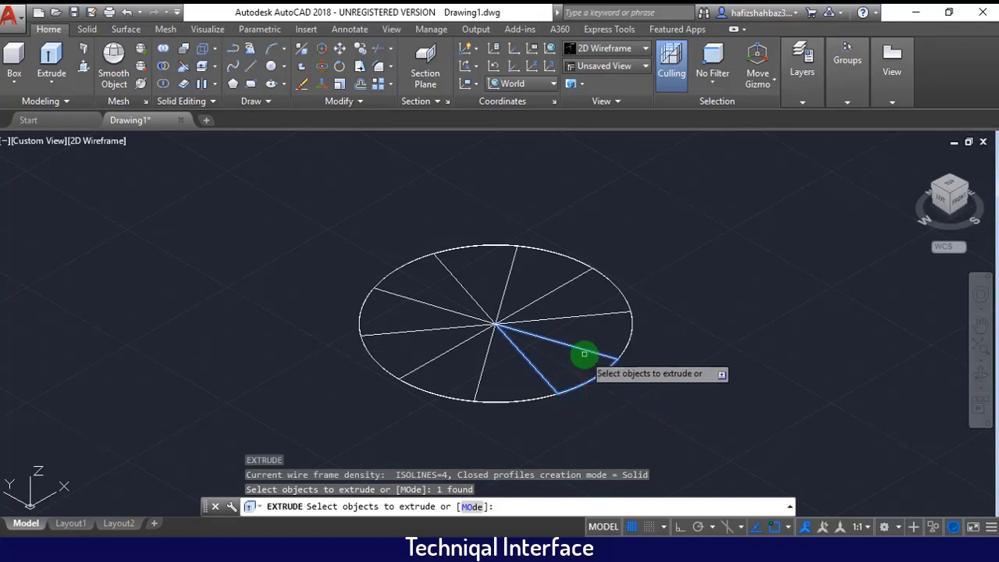
key("Return")
type("1")
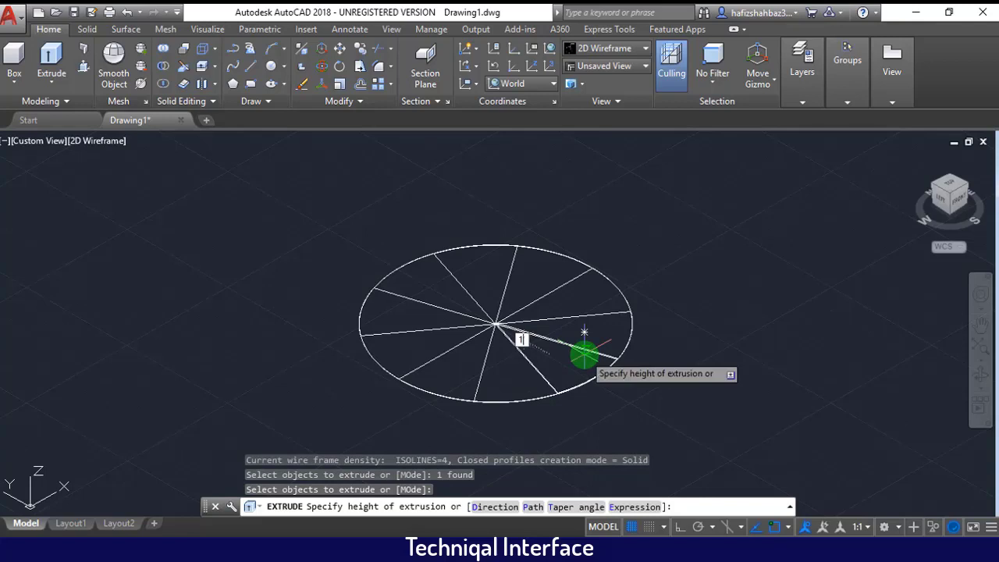
type("0")
type("'")
key("BackSpace")
key("BackSpace")
key("BackSpace")
type("8\"")
key("Return")
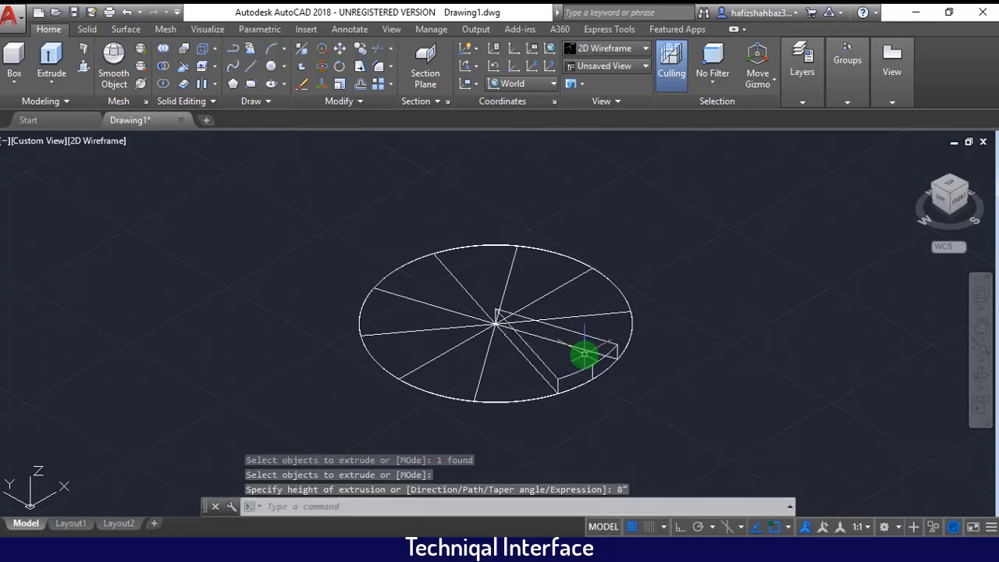
type("ext")
key("Return")
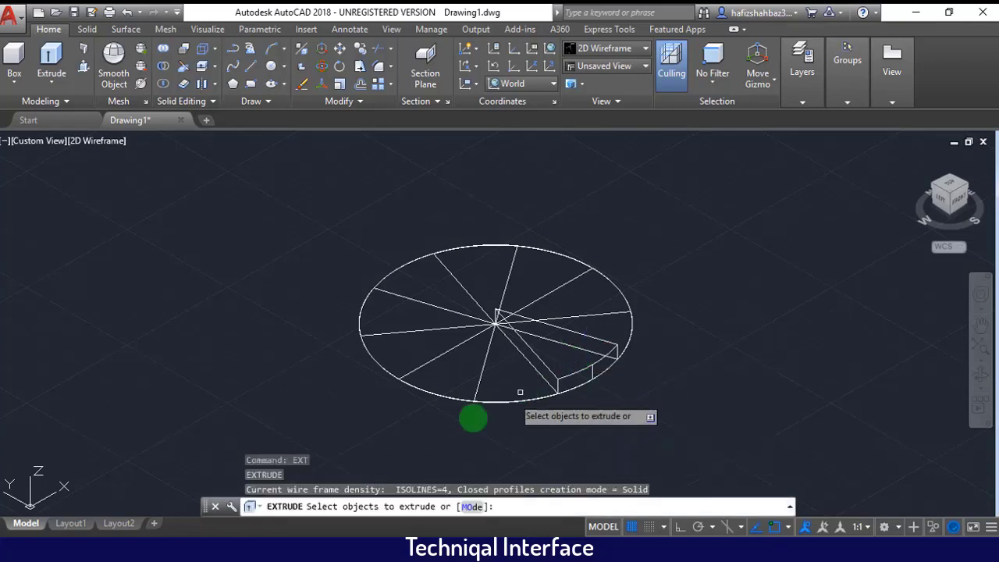
Select the remaining wedge outlines and extrude them all 8" tall
left_click(451, 349)
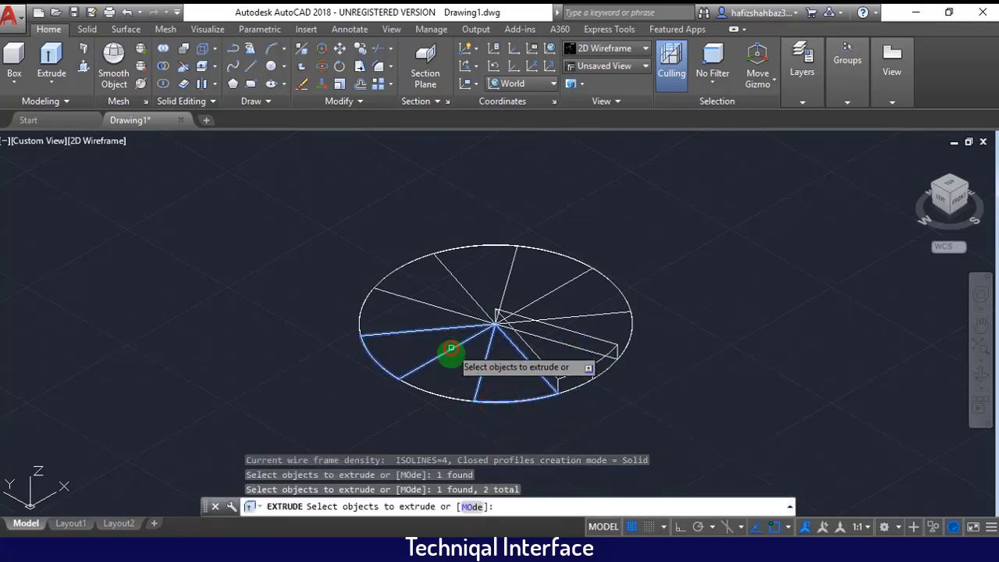
left_click(438, 394)
left_click(363, 302)
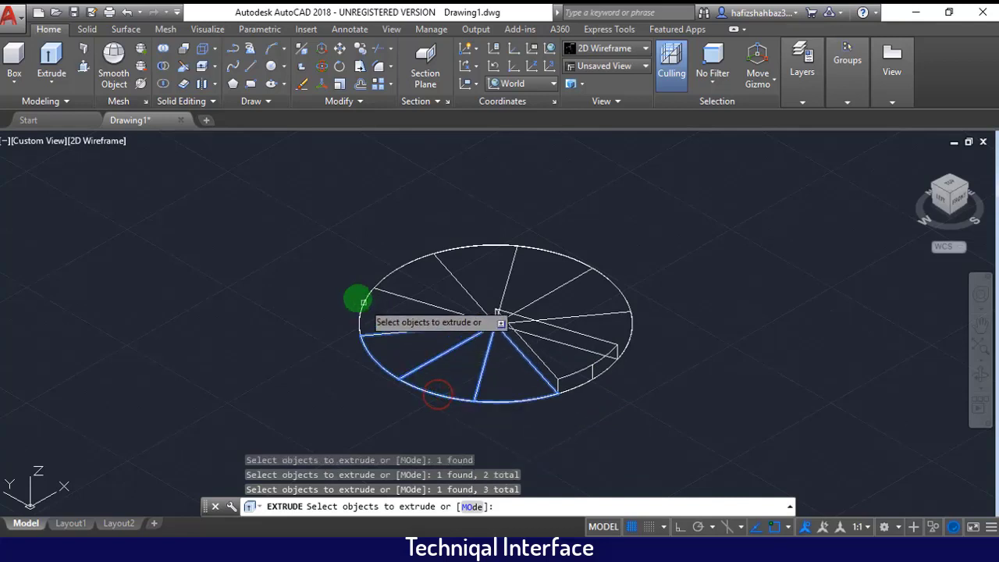
left_click(407, 268)
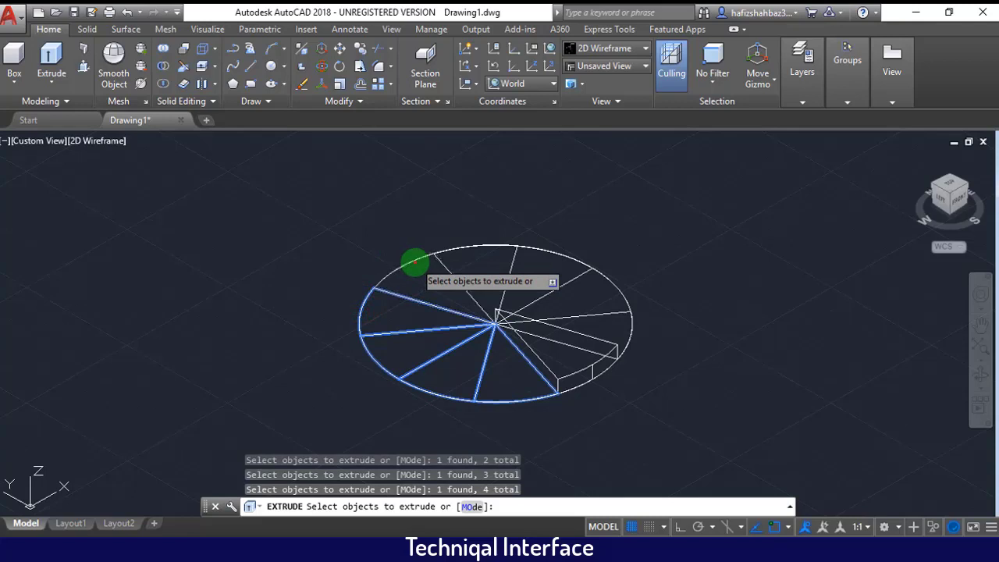
left_click(414, 262)
left_click(496, 246)
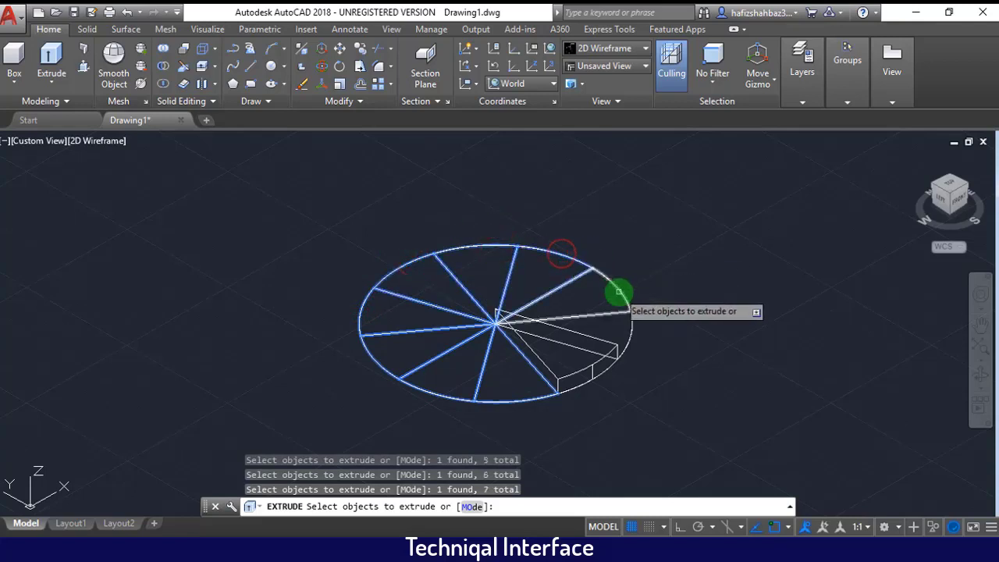
left_click(616, 289)
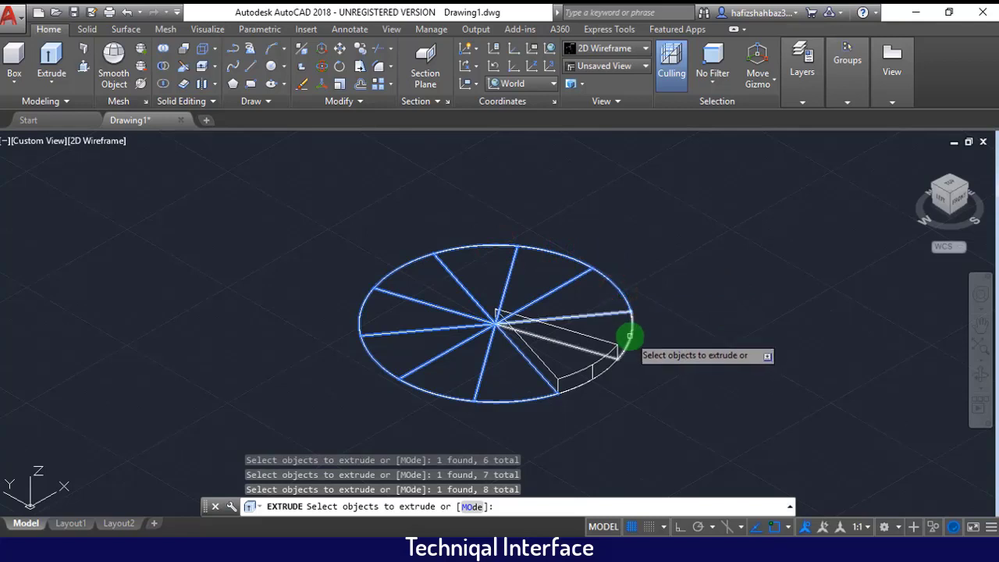
key("Return")
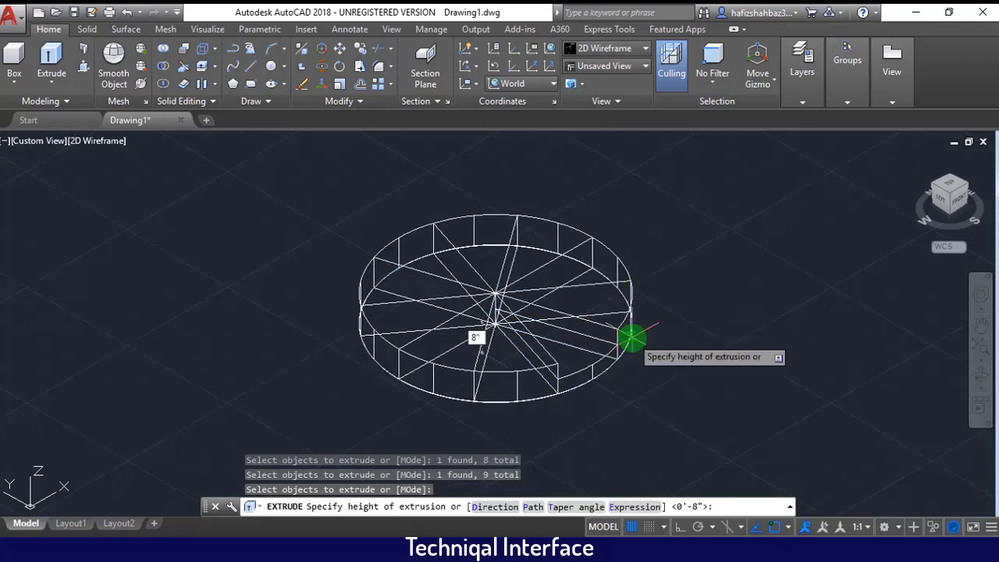
key("Return")
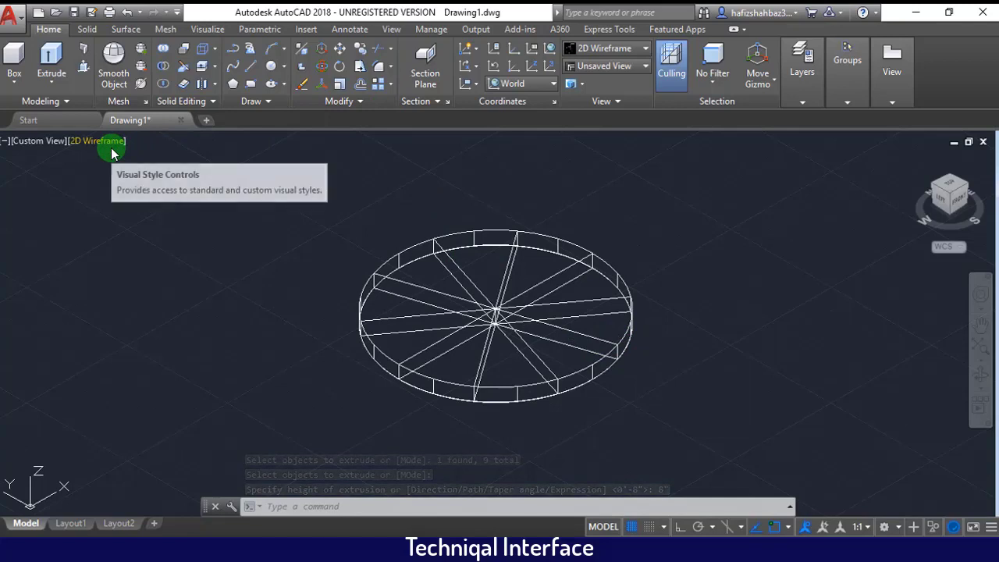
Switch the viewport visual style from 2D Wireframe to Shaded
left_click(109, 149)
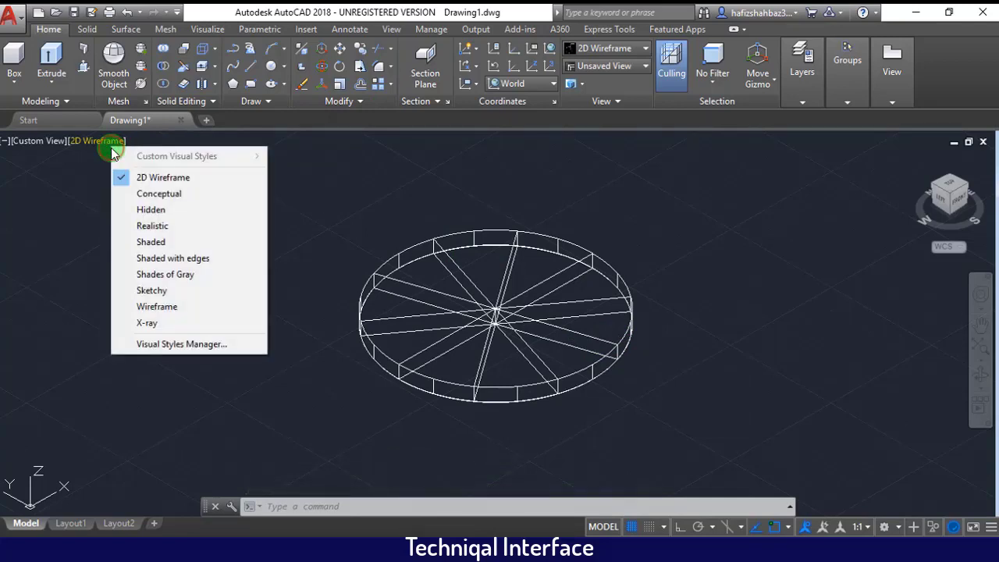
left_click(175, 243)
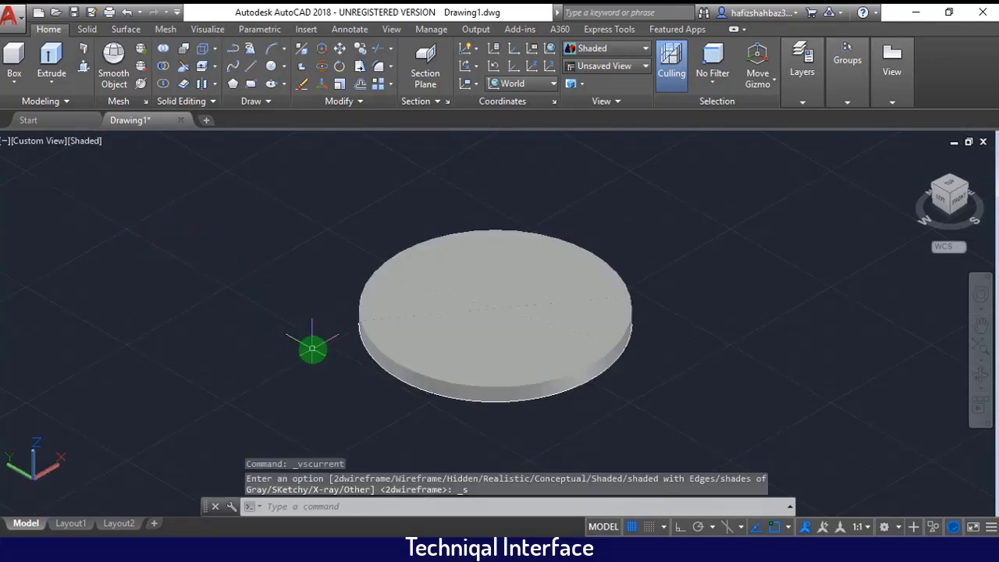
type("M")
Move the front wedge 8" from its lower corner base point
key("Return")
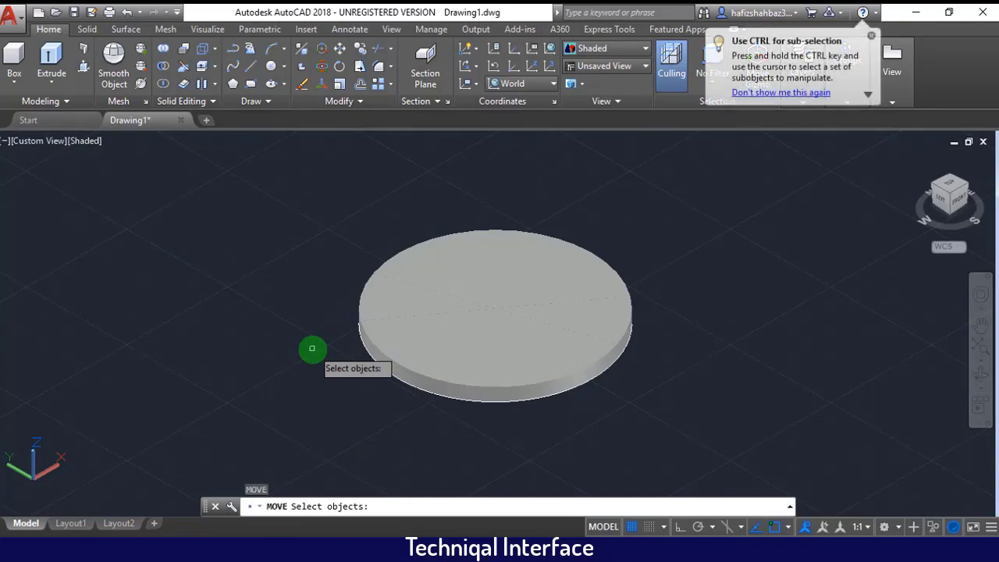
left_click(486, 383)
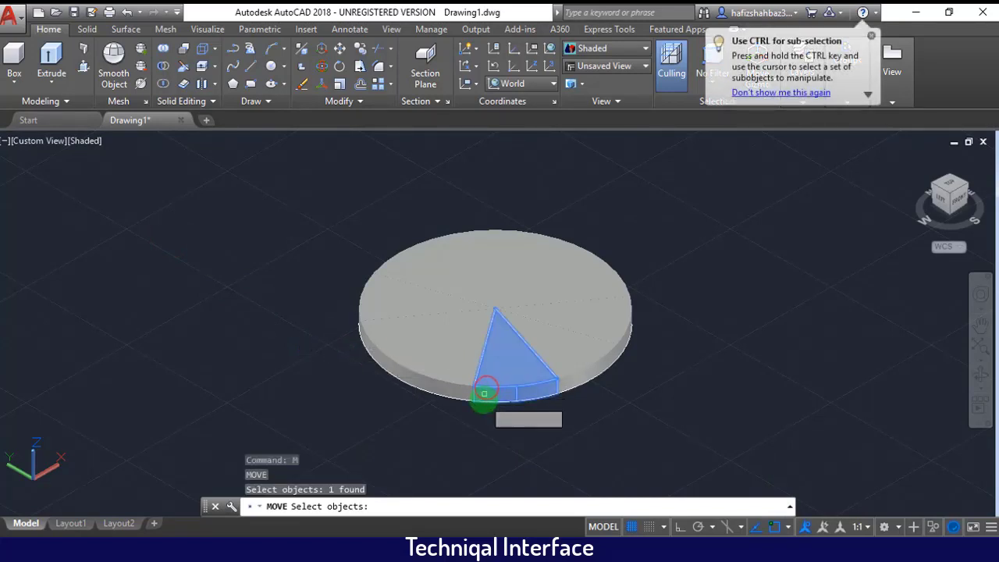
scroll(483, 393, "up", 4)
scroll(482, 401, "up", 1)
key("Return")
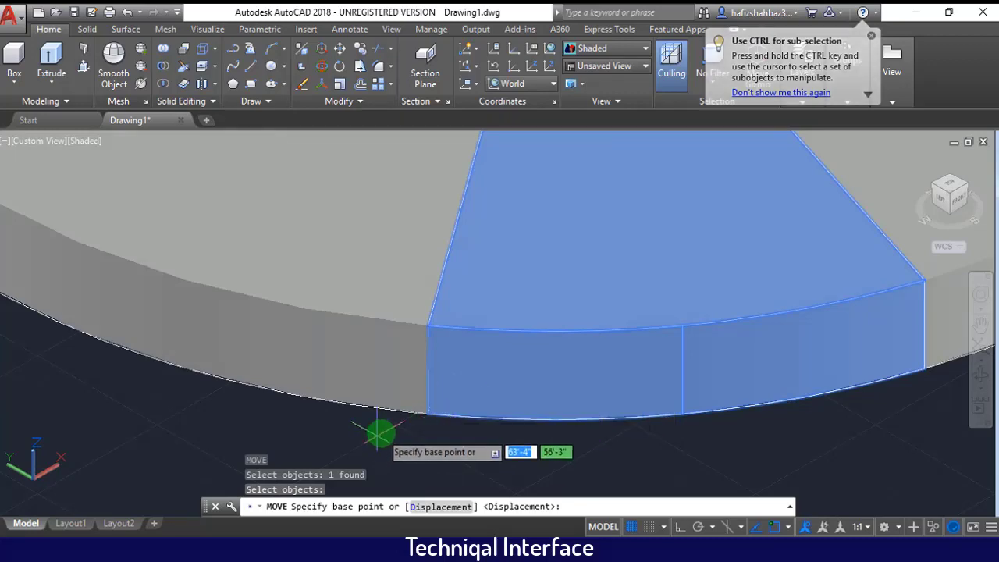
left_click(428, 417)
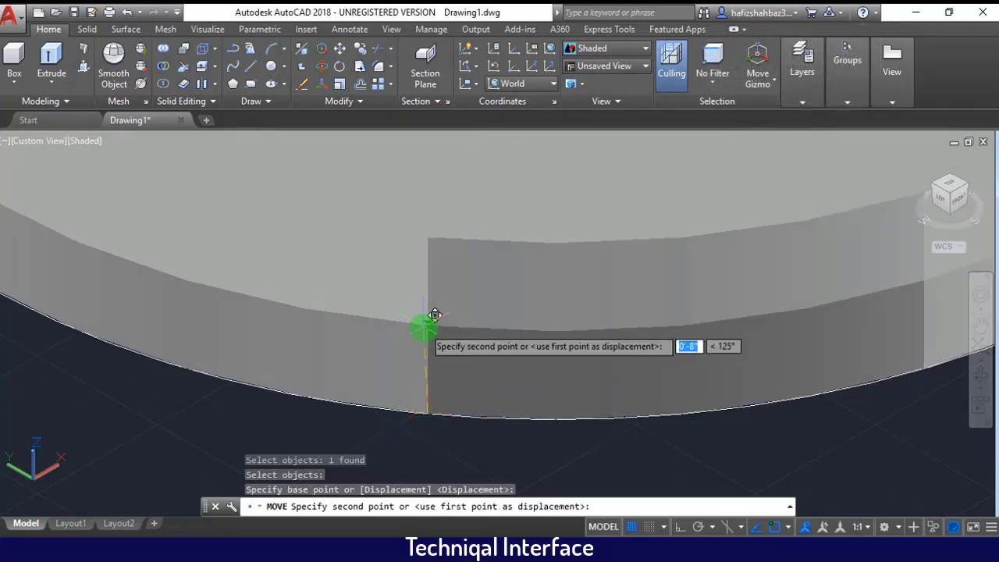
left_click(426, 327)
scroll(428, 331, "down", 2)
scroll(435, 340, "down", 3)
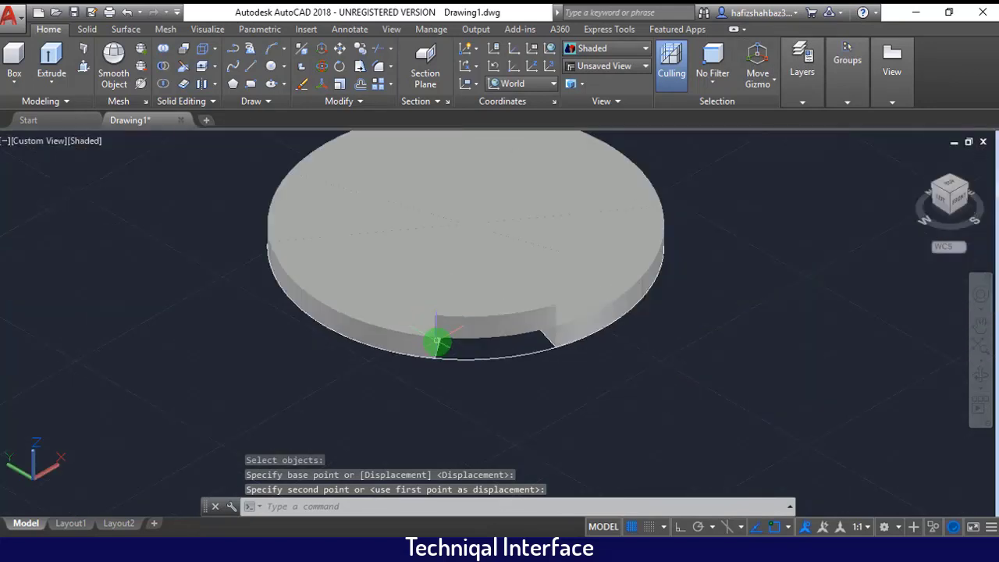
Delete the leftover circle outline
left_click(436, 386)
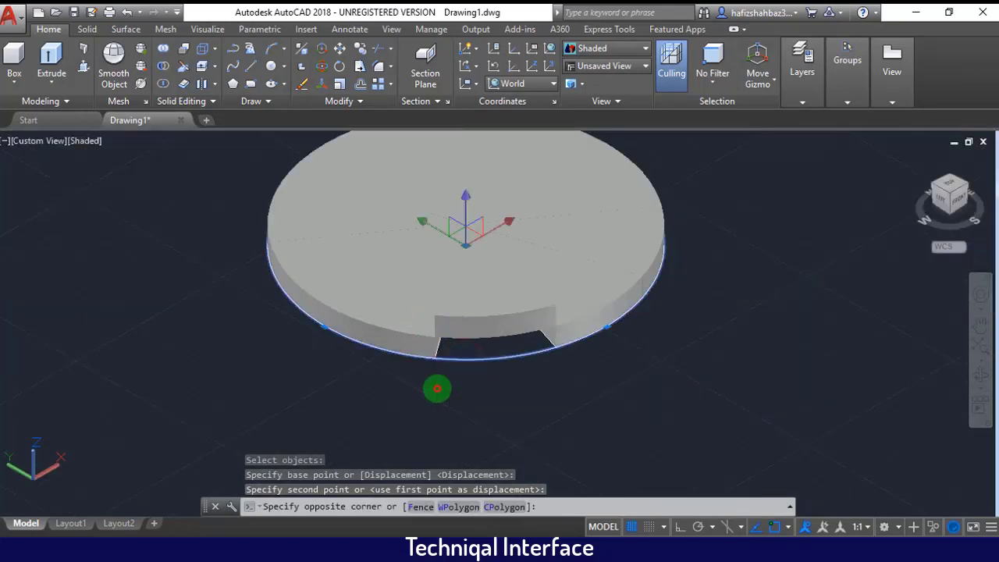
key("Delete")
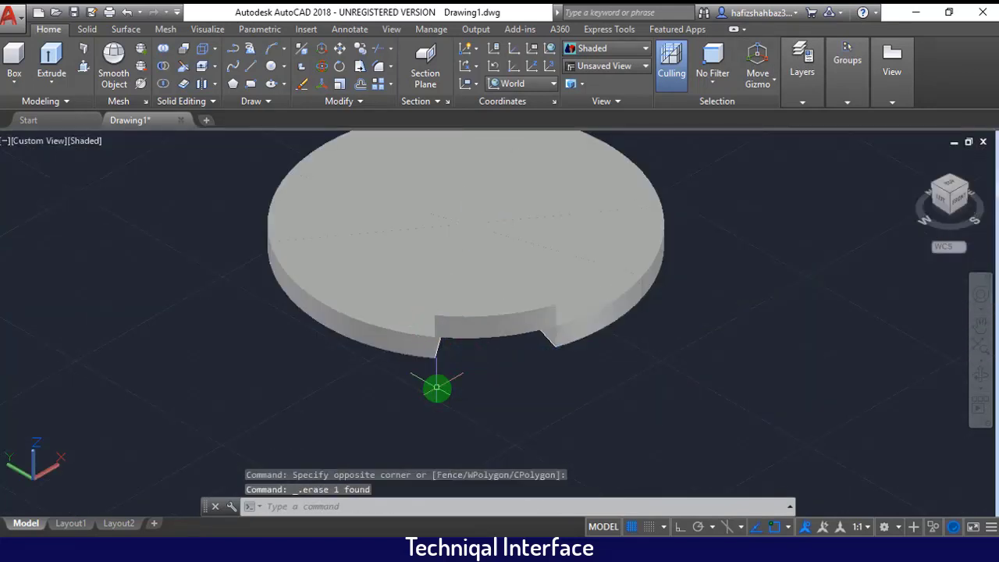
type("m")
key("Return")
Move the next wedge down from its lower corner to a new position
left_click(410, 335)
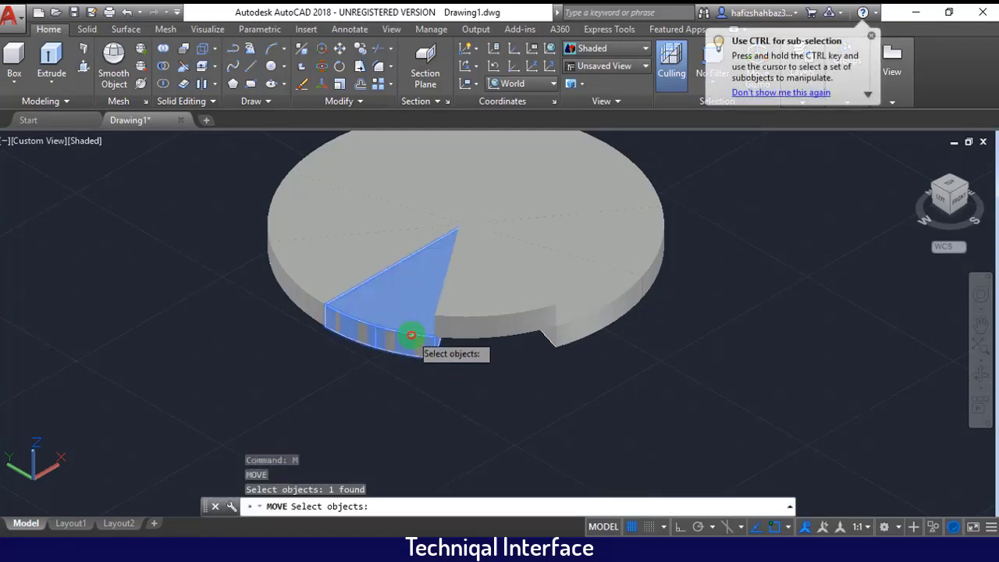
scroll(434, 357, "up", 5)
key("Return")
left_click(435, 356)
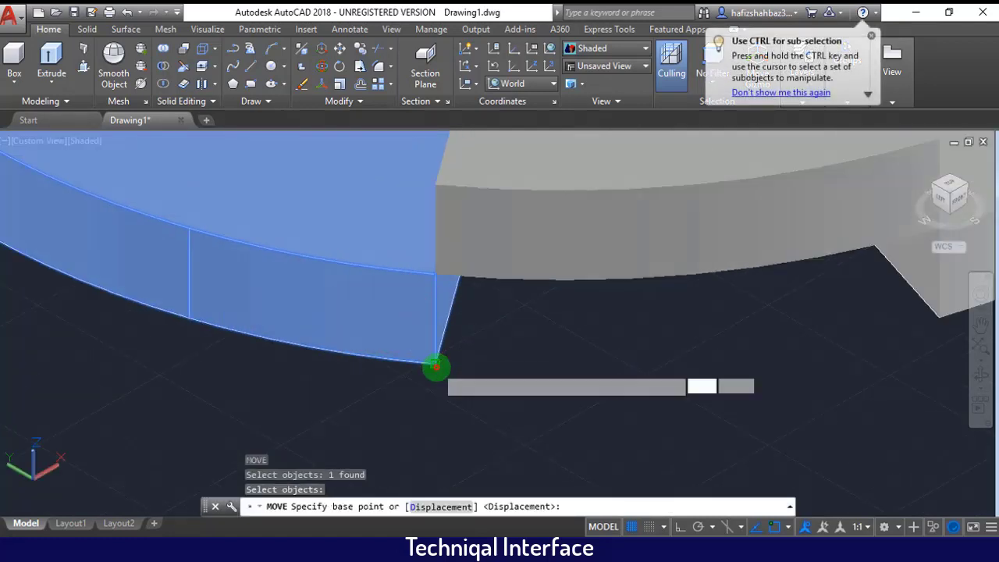
scroll(434, 357, "down", 3)
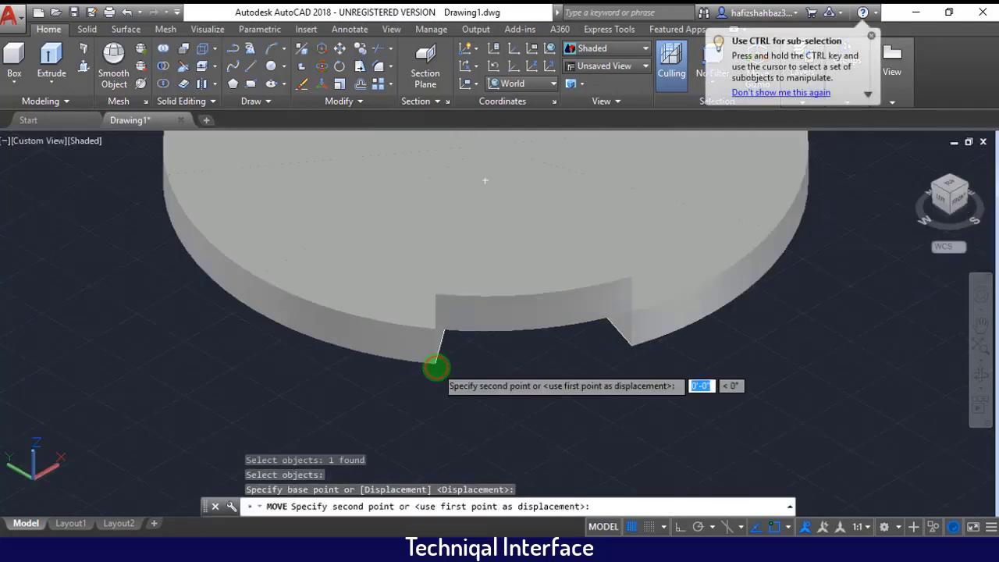
left_click(439, 298)
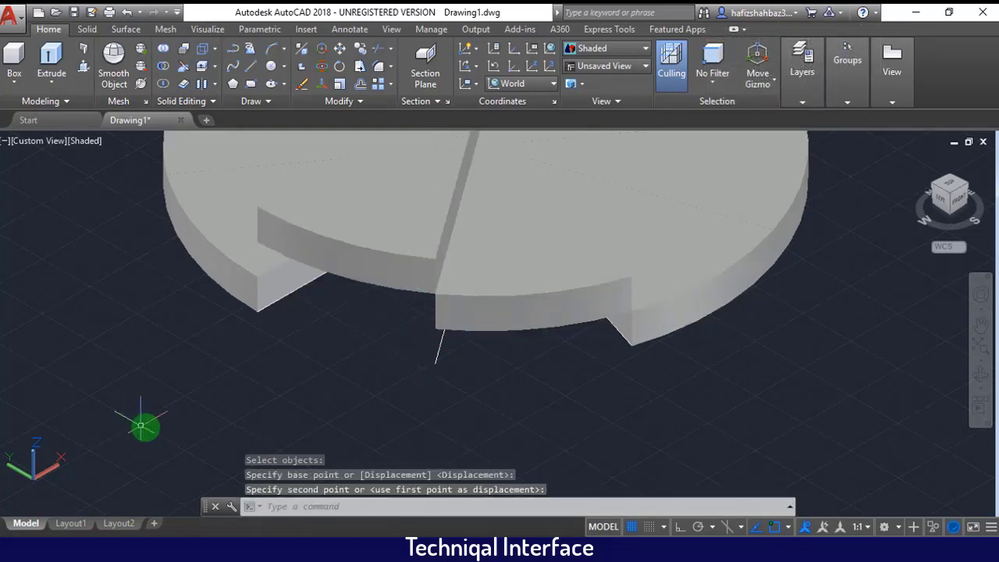
scroll(257, 421, "down", 2)
scroll(210, 414, "down", 2)
scroll(207, 415, "up", 2)
scroll(208, 415, "up", 1)
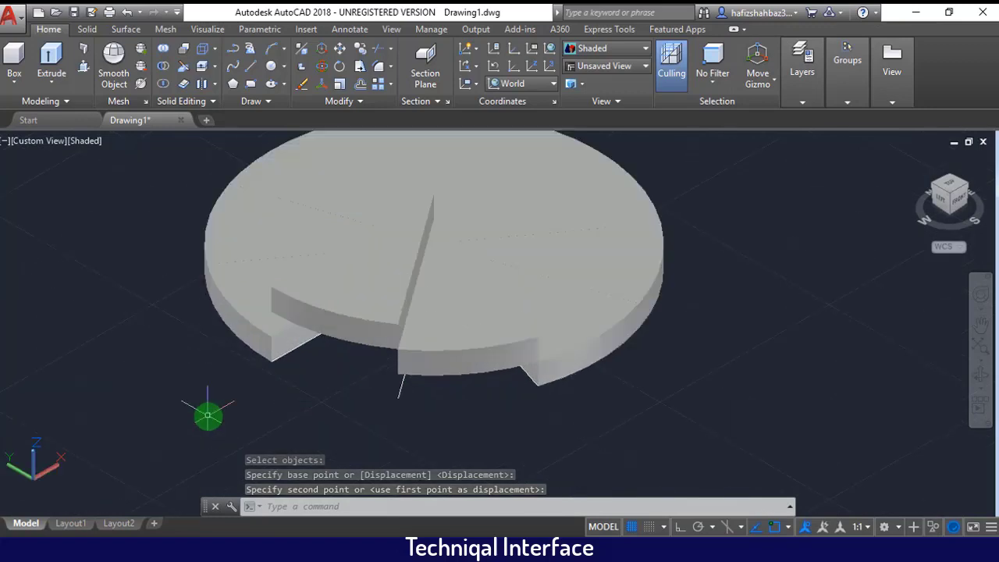
Drop another wedge 2'-0" lower, using its outer corner as base point
key("Return")
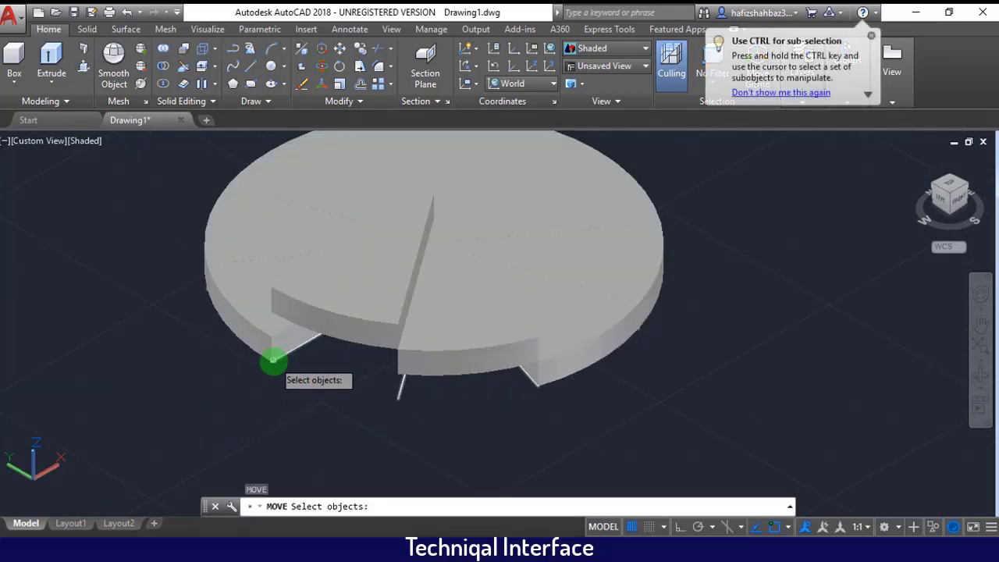
left_click(272, 344)
scroll(271, 355, "up", 4)
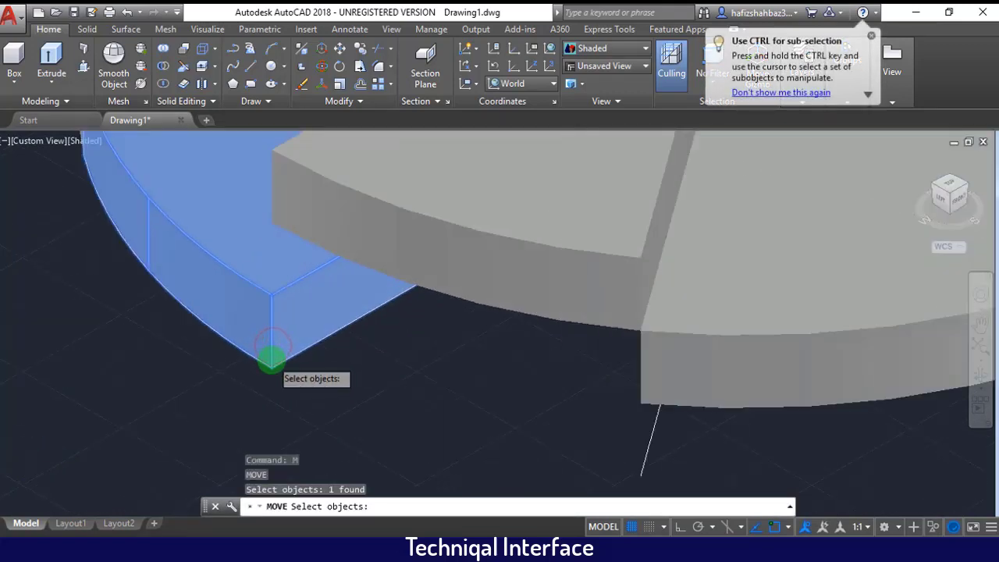
key("Return")
left_click(271, 373)
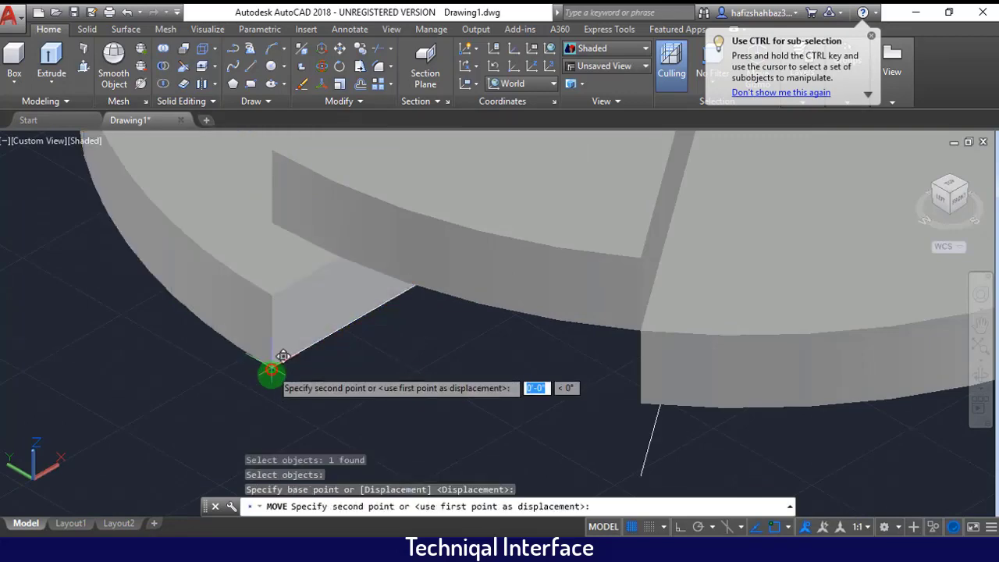
scroll(272, 242, "up", 3)
scroll(273, 223, "up", 3)
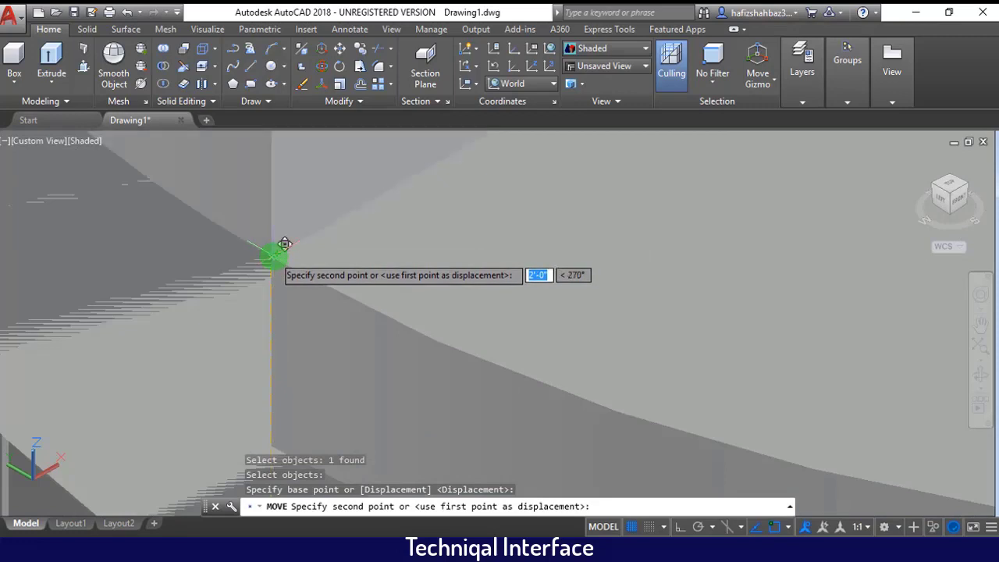
left_click(273, 255)
scroll(409, 321, "down", 3)
scroll(398, 332, "down", 2)
type("3DCORBIT")
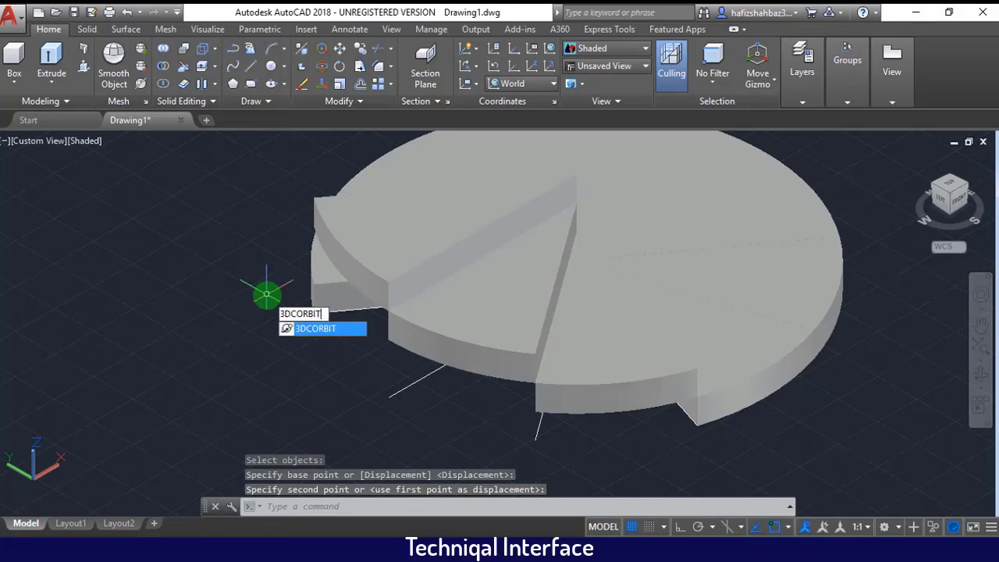
Orbit the disc with 3DCORBIT to view the lowered wedges from the left, underneath
key("Return")
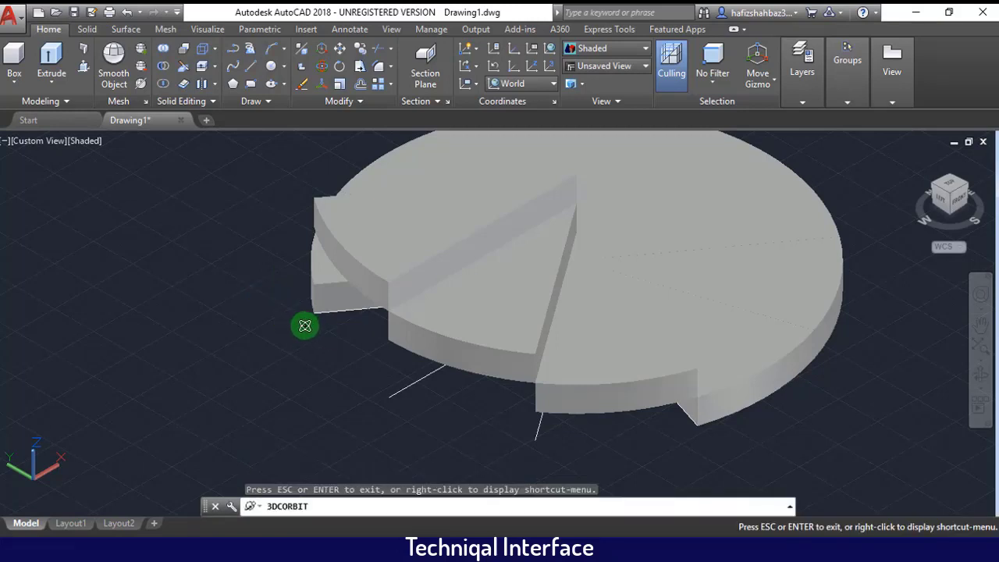
left_click_drag(304, 325, 403, 343)
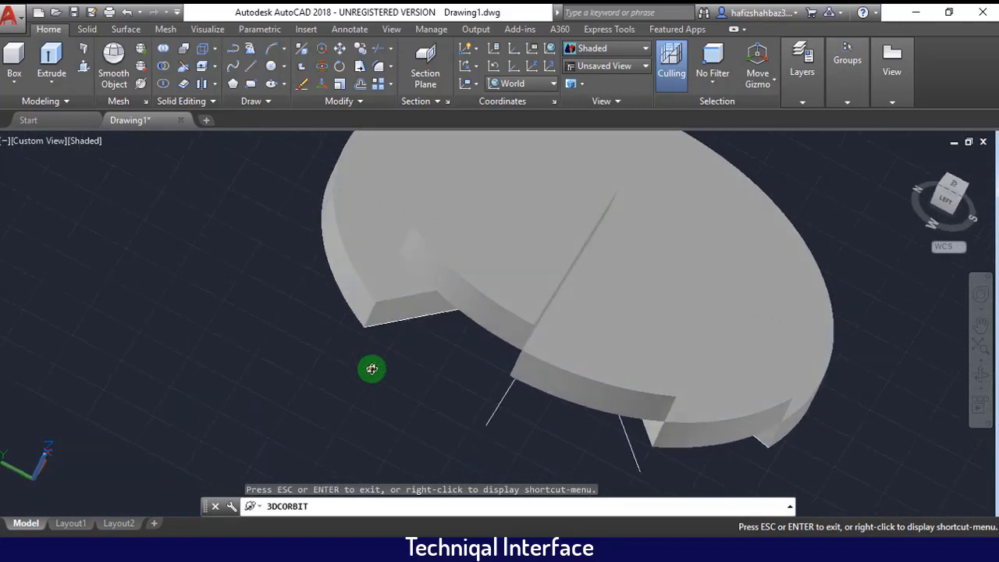
mouse_move(371, 368)
left_mouse_down()
mouse_move(392, 389)
mouse_move(391, 364)
left_mouse_up()
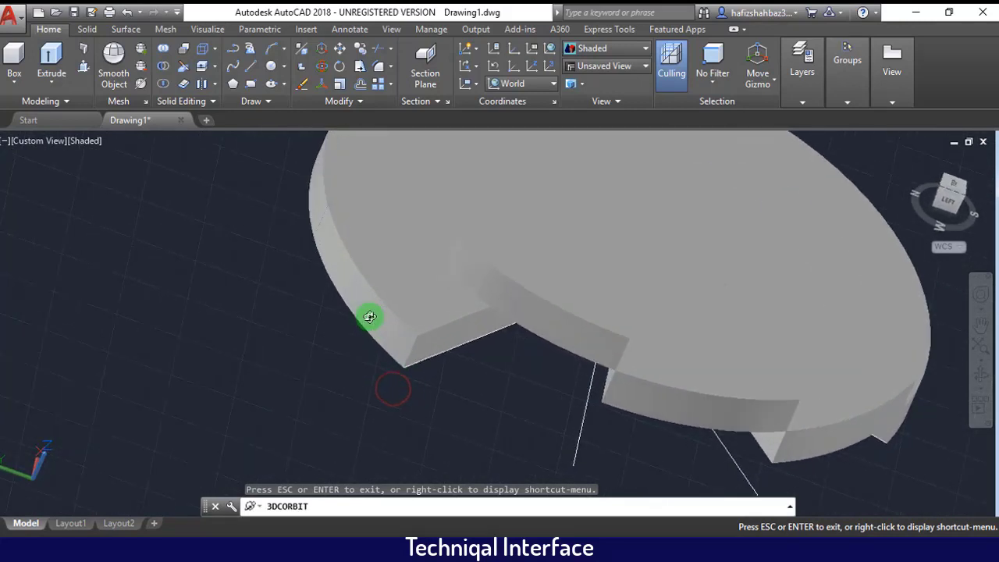
Move the next wedge from its corner down to the lower step's corner
key("Escape")
key("Return")
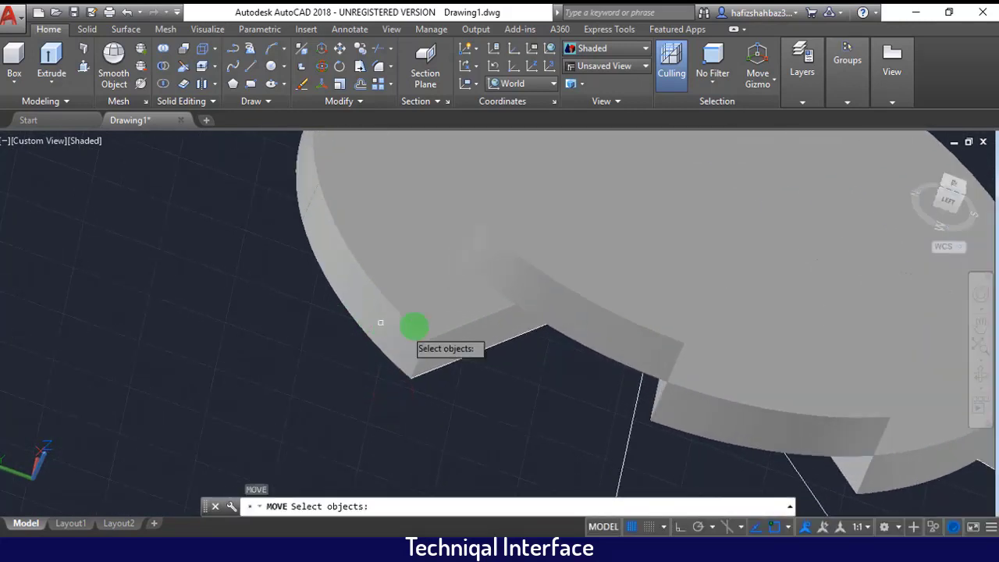
left_click(438, 326)
scroll(409, 377, "up", 3)
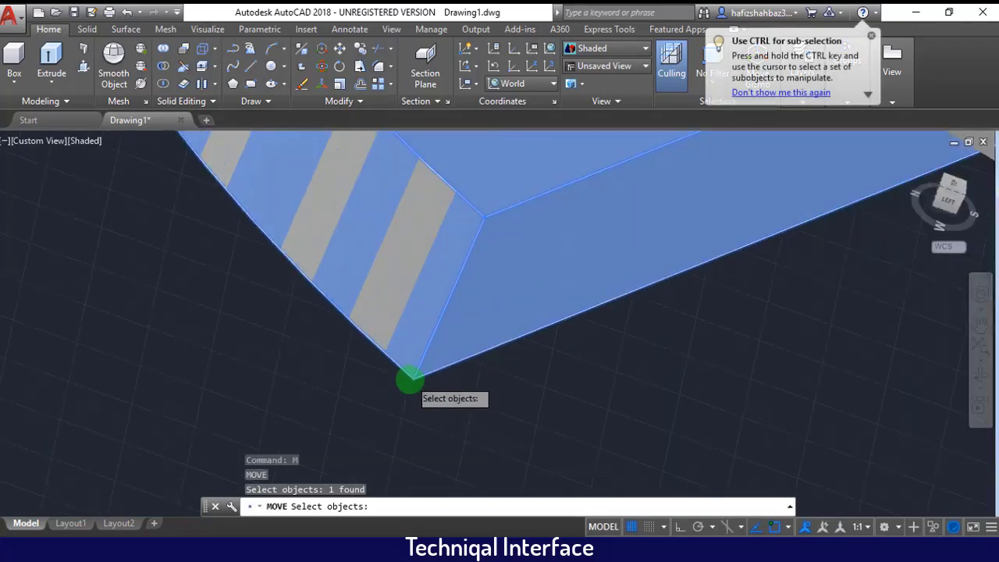
key("Return")
left_click(409, 378)
scroll(409, 377, "down", 5)
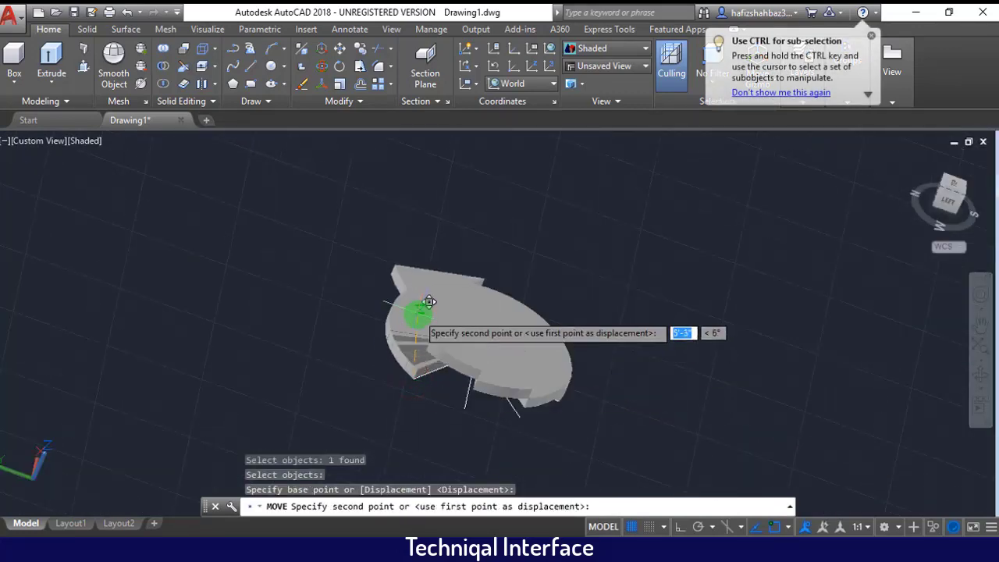
scroll(423, 339, "up", 3)
scroll(449, 413, "up", 4)
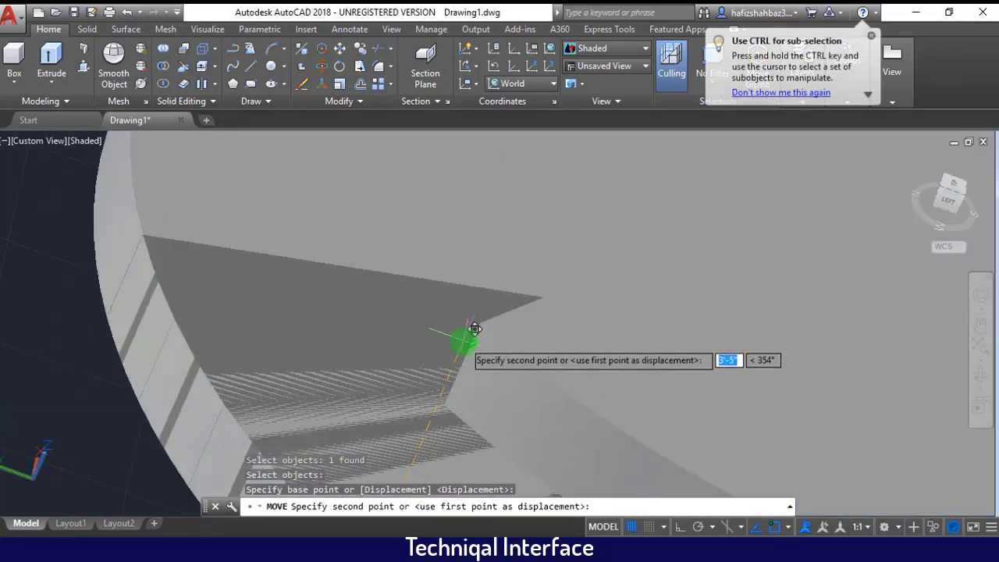
left_click(491, 310)
scroll(490, 310, "down", 3)
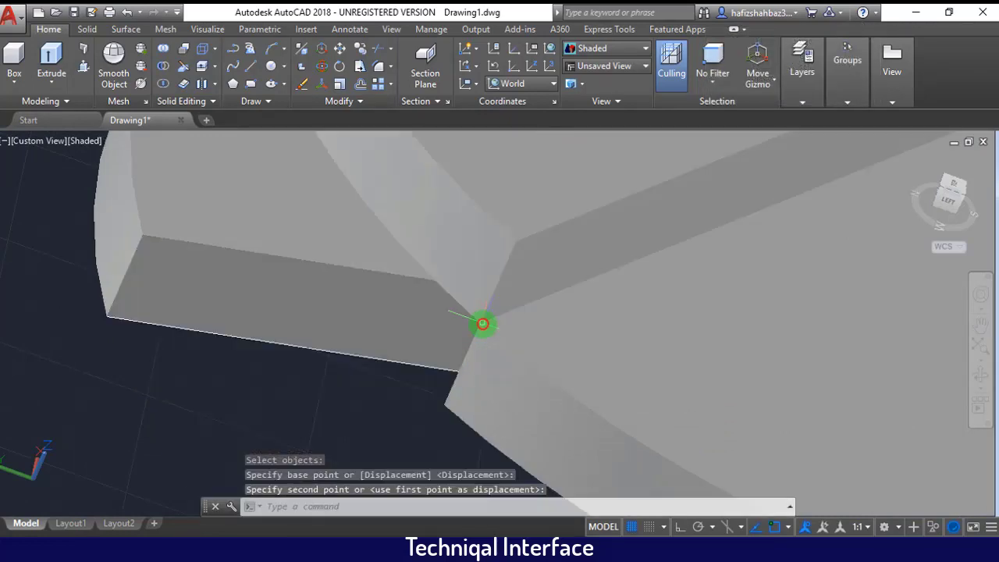
scroll(479, 325, "down", 2)
scroll(481, 348, "down", 3)
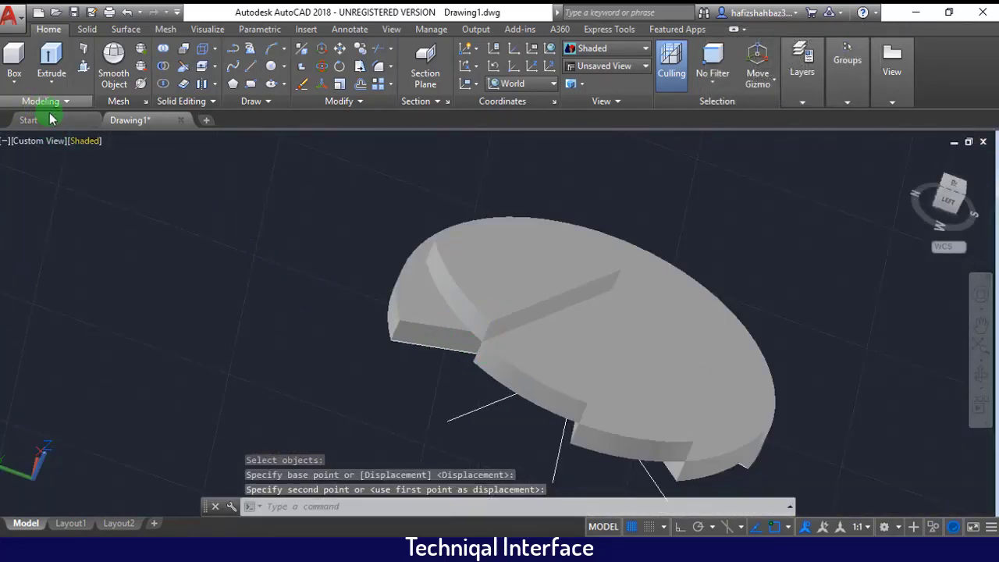
Switch the viewport visual style to Hidden
left_click(86, 149)
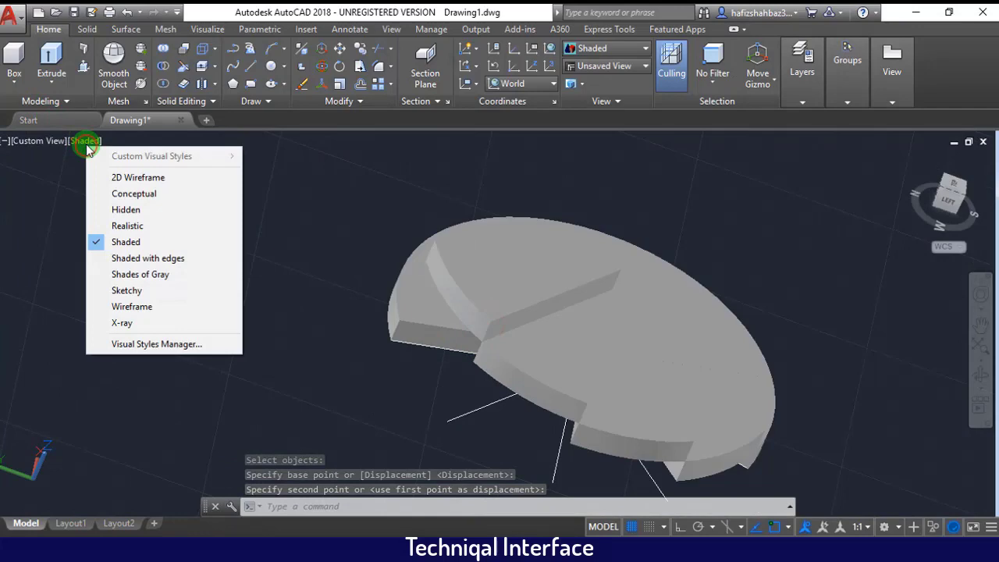
left_click(119, 209)
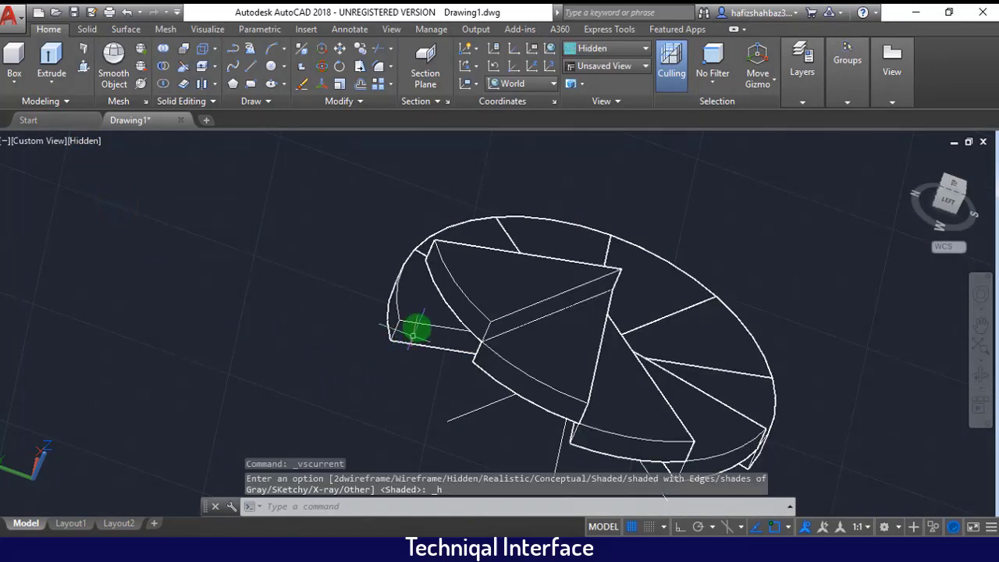
scroll(415, 328, "up", 3)
Move another wedge from its corner to the snapped corner below
type("m")
key("Return")
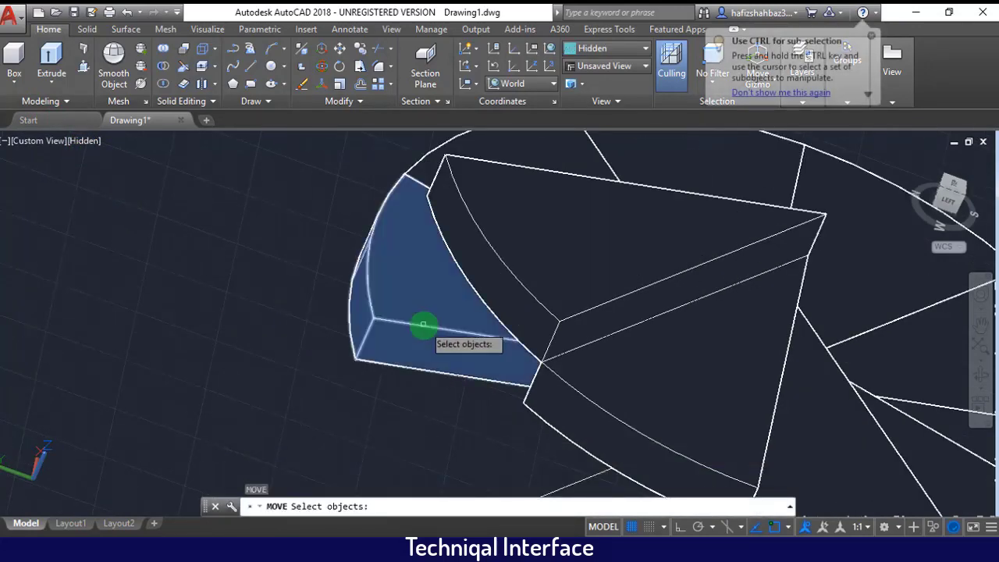
left_click(424, 325)
scroll(355, 353, "up", 3)
key("Return")
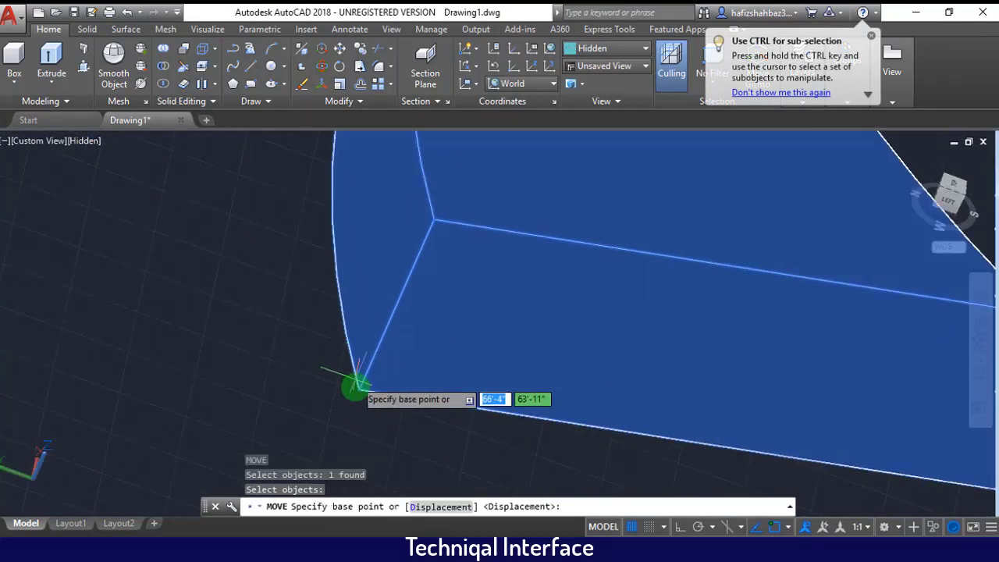
left_click(357, 389)
scroll(357, 389, "down", 3)
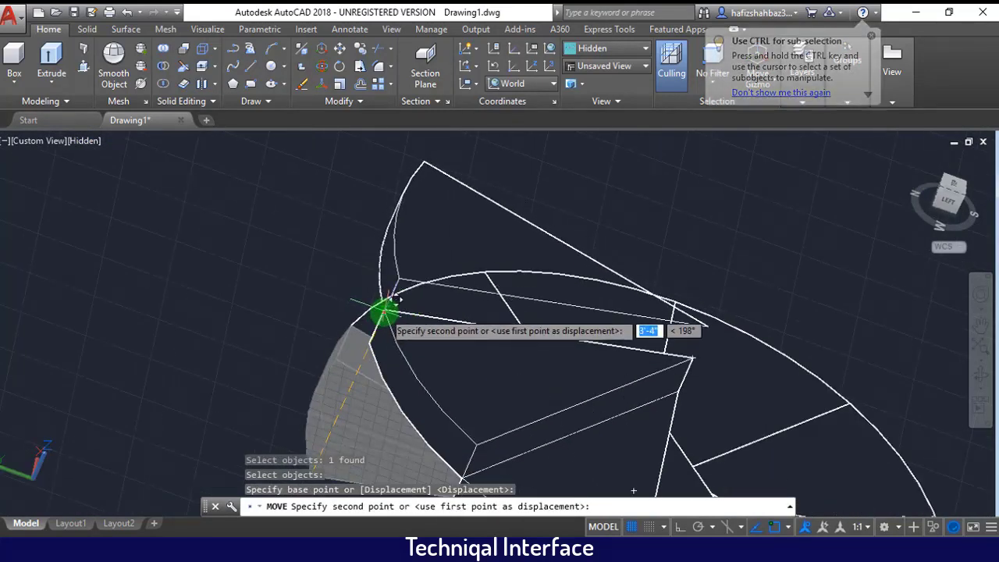
left_click(378, 312)
scroll(380, 312, "down", 3)
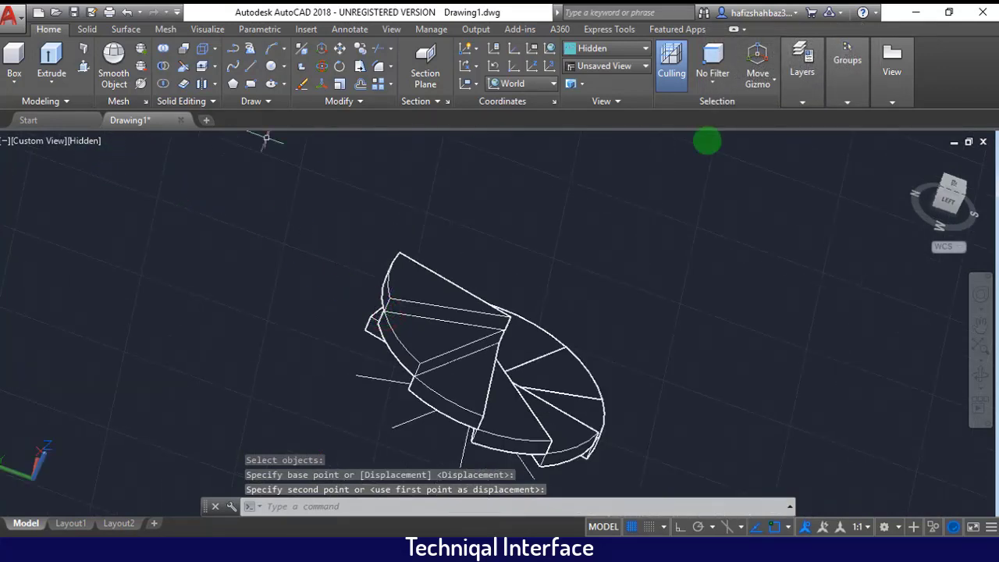
From the NW Isometric view, move a wedge from its corner to the previous step's corner
left_click(948, 195)
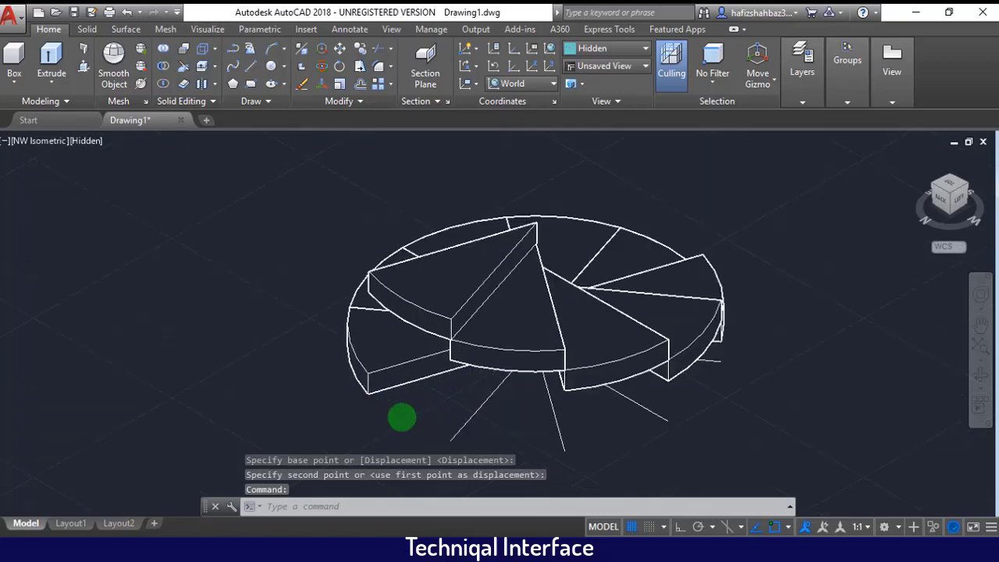
scroll(402, 417, "up", 3)
key("Return")
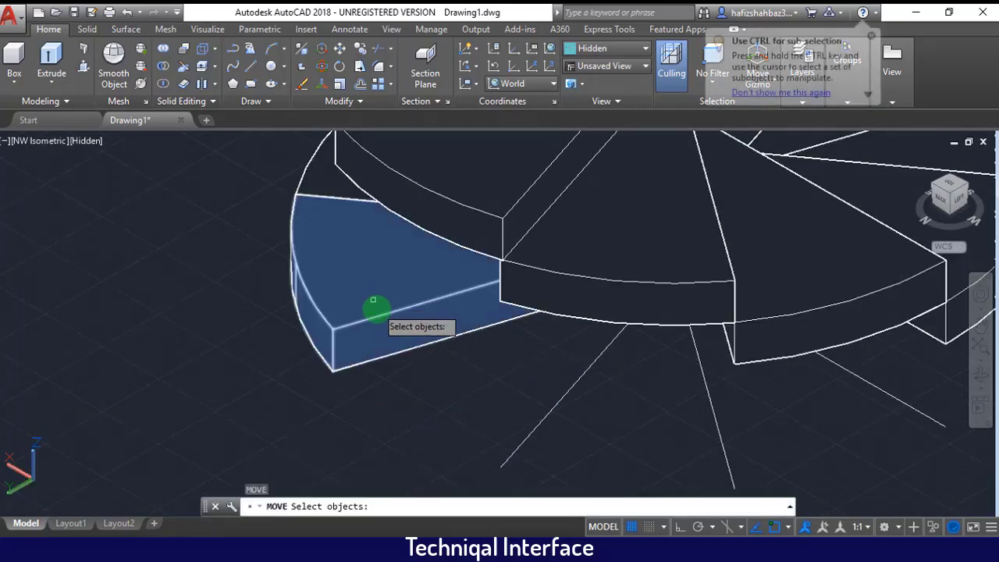
left_click(376, 310)
scroll(335, 364, "up", 5)
key("Return")
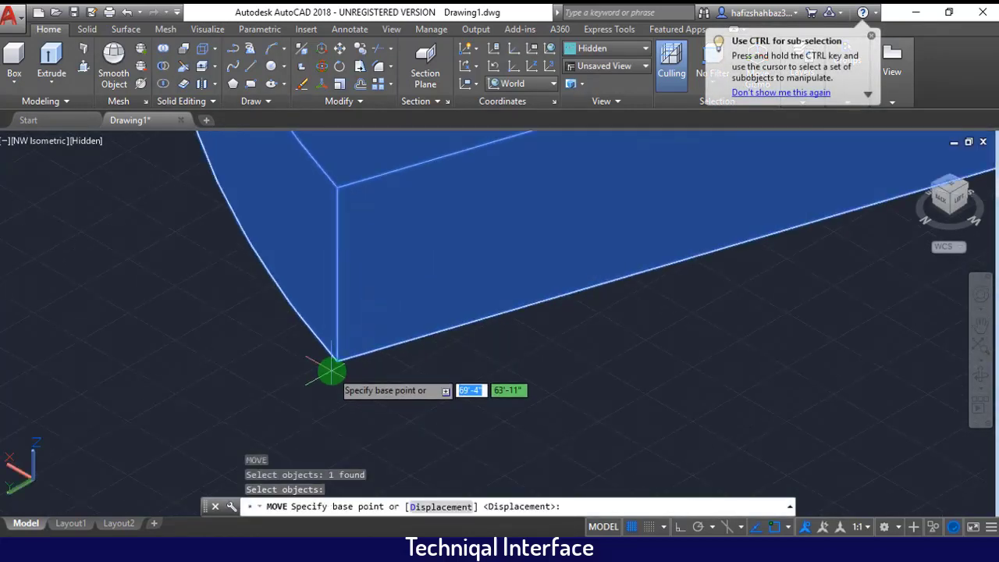
left_click(341, 362)
scroll(341, 362, "down", 5)
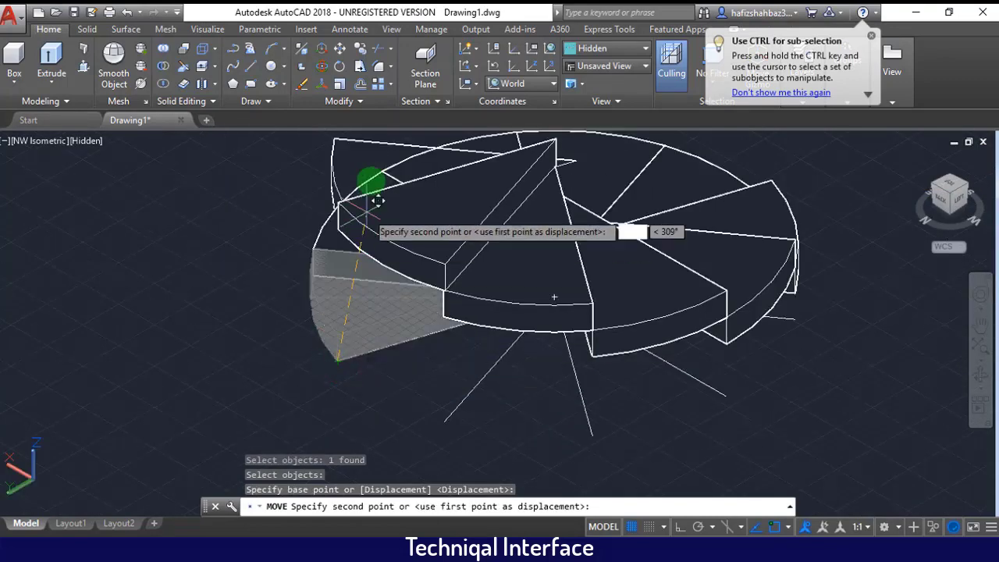
scroll(367, 179, "up", 3)
scroll(328, 219, "up", 2)
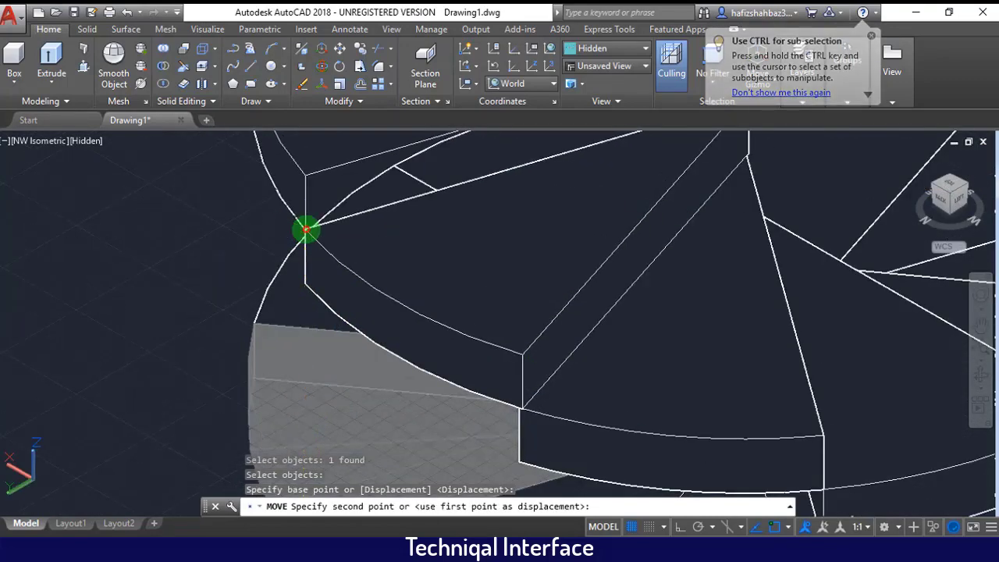
left_click(306, 231)
scroll(310, 242, "down", 5)
scroll(309, 272, "up", 3)
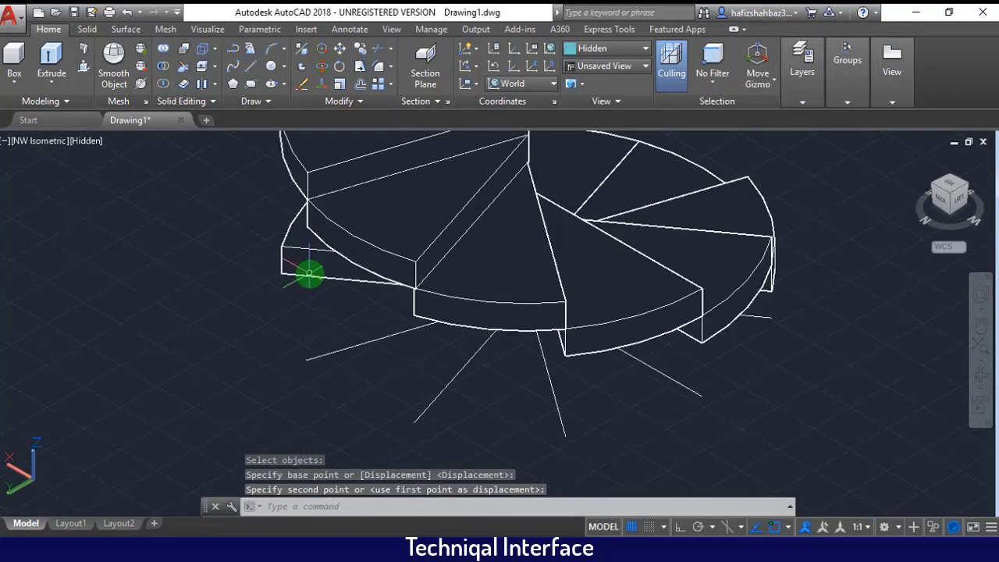
scroll(309, 273, "up", 2)
Raise the following wedge onto the top of the previous step
key("Return")
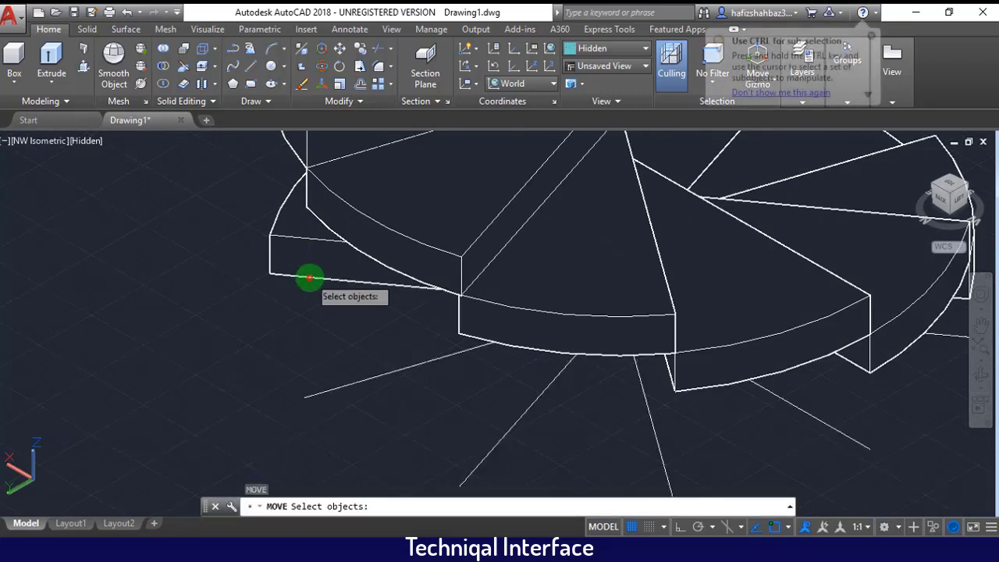
left_click(309, 275)
key("Escape")
type("m")
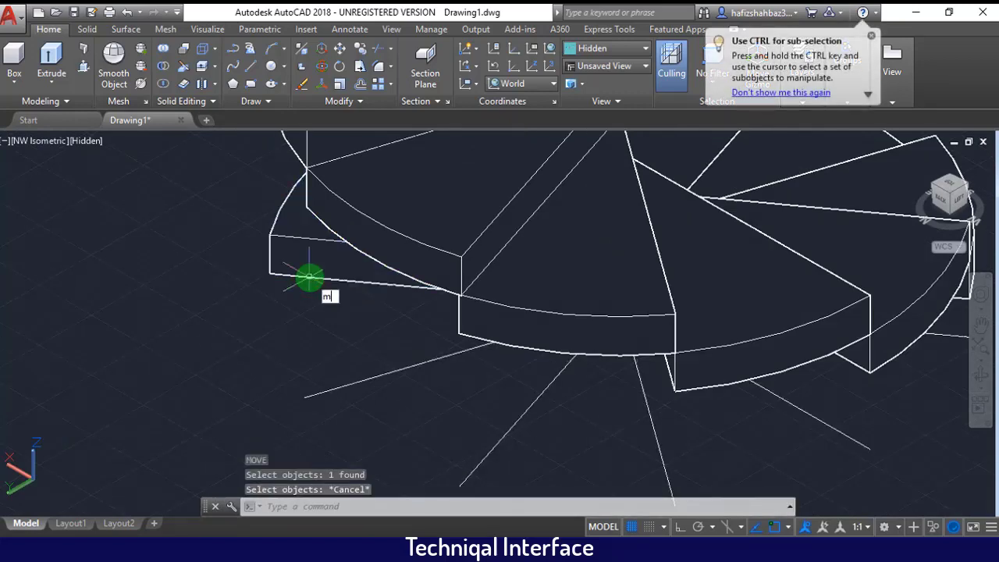
key("Return")
left_click(283, 263)
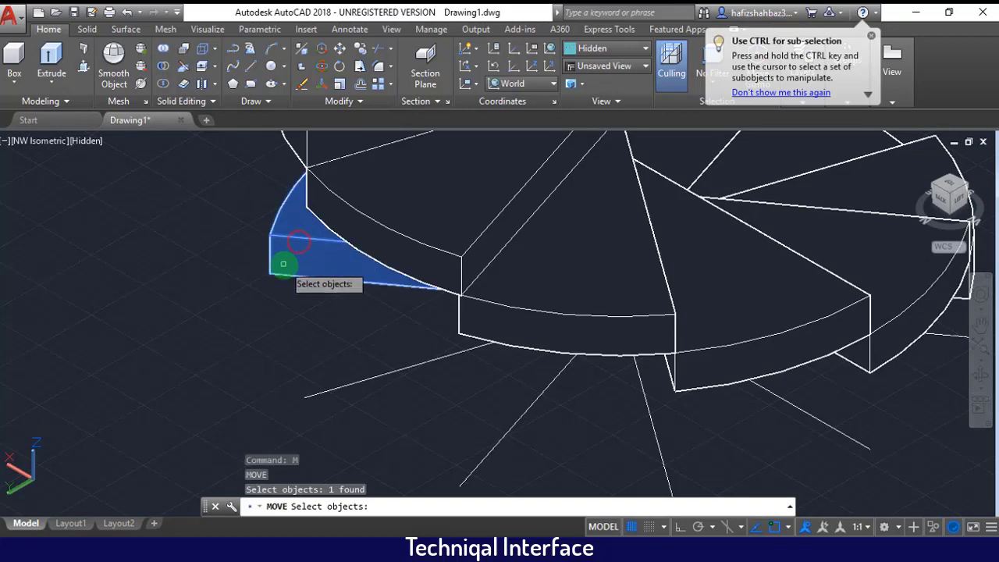
scroll(284, 263, "up", 3)
key("Return")
left_click(248, 284)
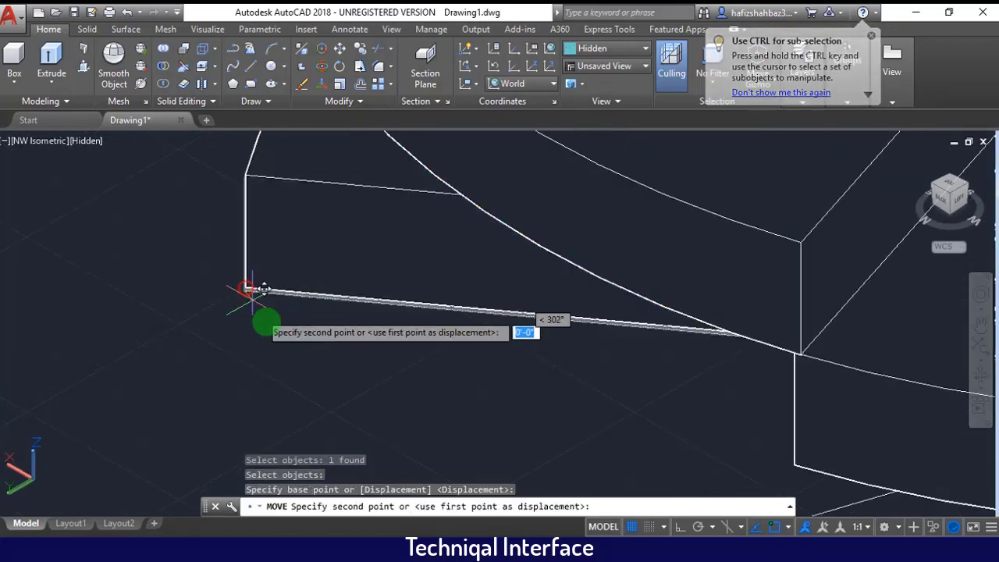
scroll(257, 300, "down", 3)
scroll(269, 156, "down", 1)
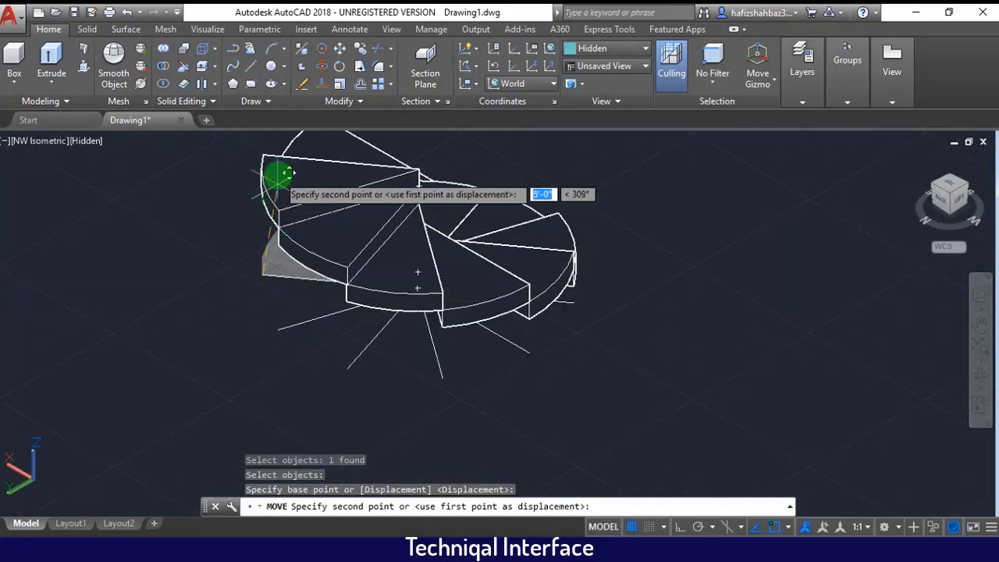
scroll(277, 160, "up", 2)
scroll(286, 169, "up", 3)
scroll(286, 169, "down", 4)
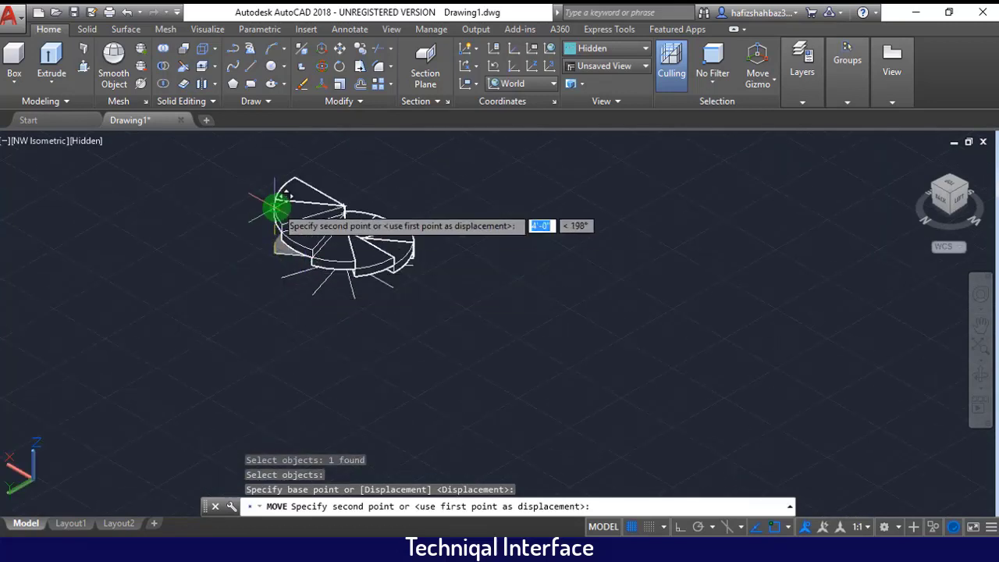
scroll(275, 201, "up", 3)
scroll(277, 184, "up", 3)
scroll(281, 219, "down", 2)
scroll(273, 214, "down", 2)
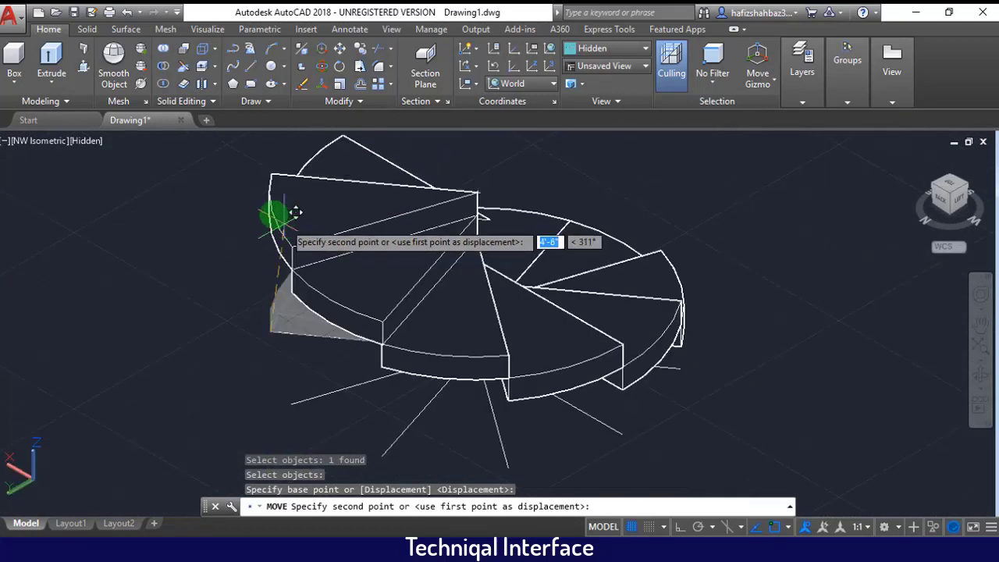
left_click(269, 176)
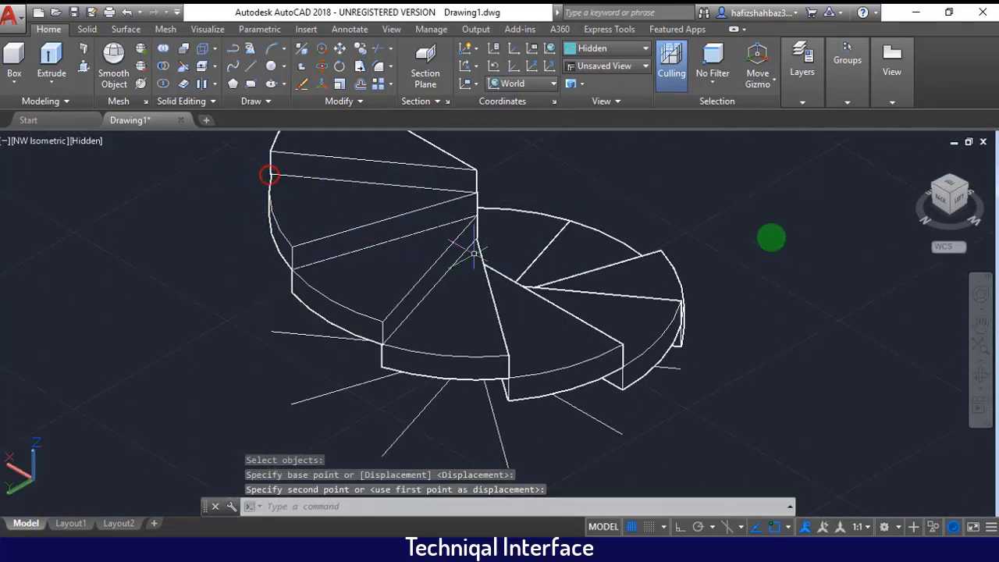
From NE Isometric, lift the lower wedge slice onto the neighbouring step's corner
left_click(933, 189)
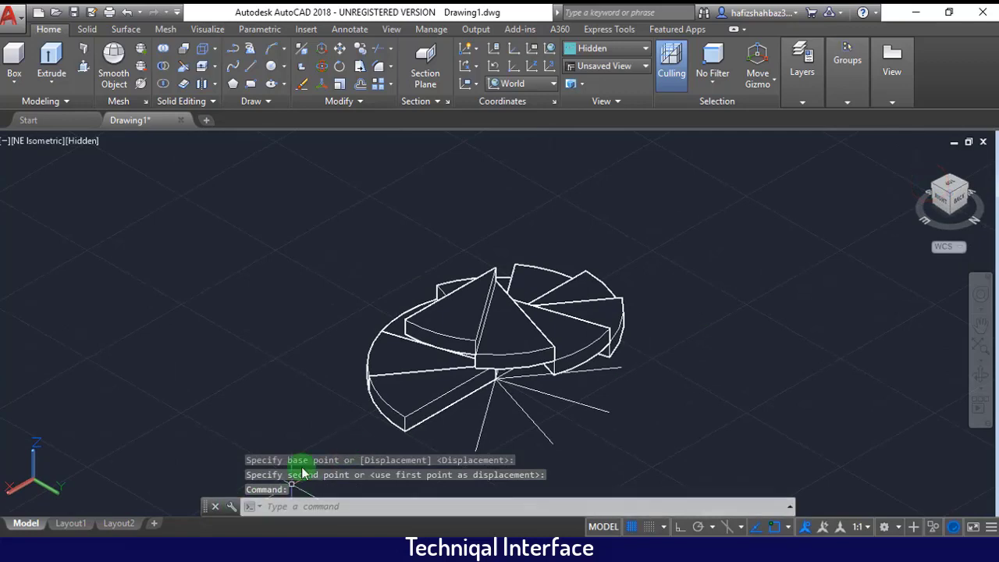
scroll(371, 434, "up", 3)
key("Return")
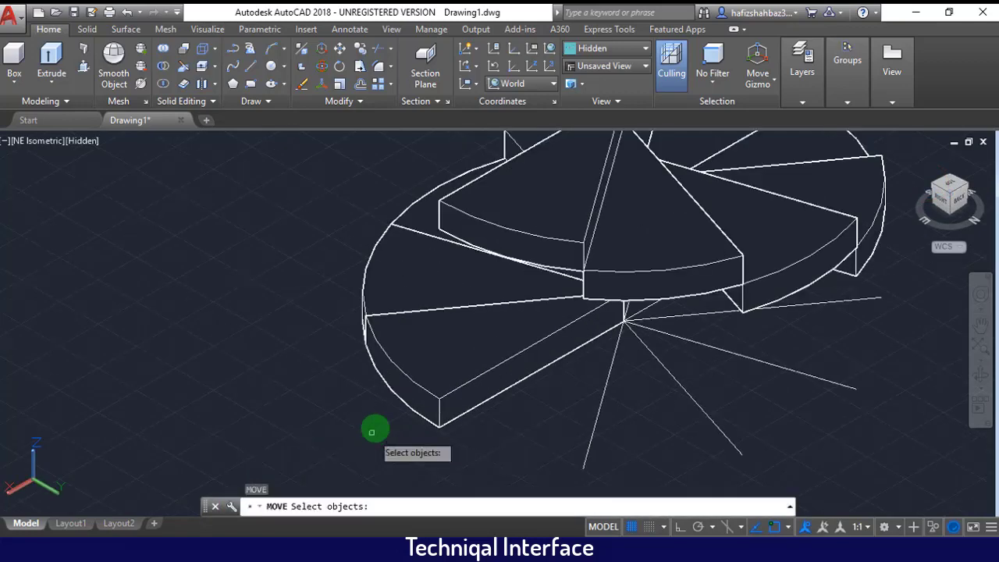
left_click(407, 380)
scroll(436, 408, "up", 3)
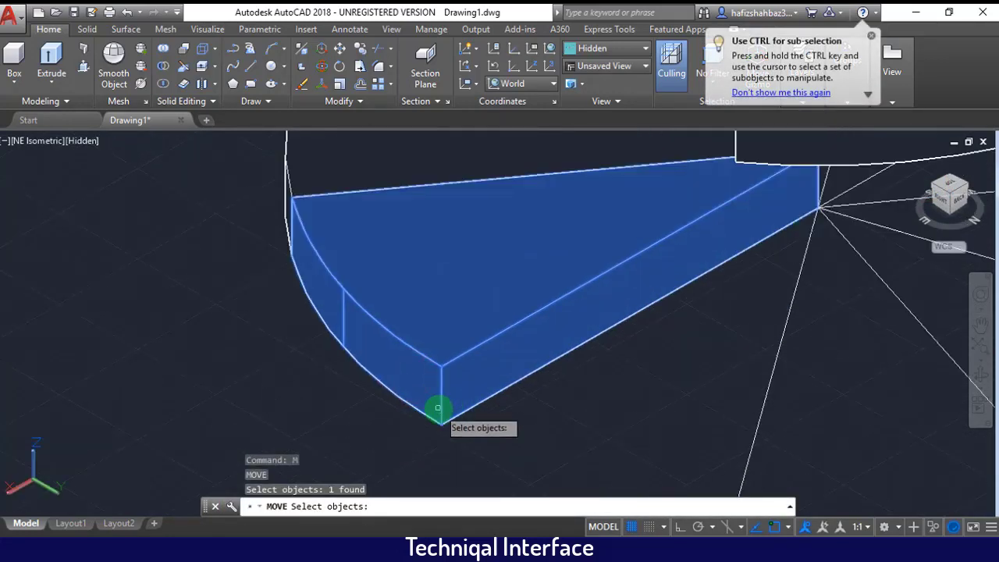
scroll(438, 408, "up", 2)
key("Return")
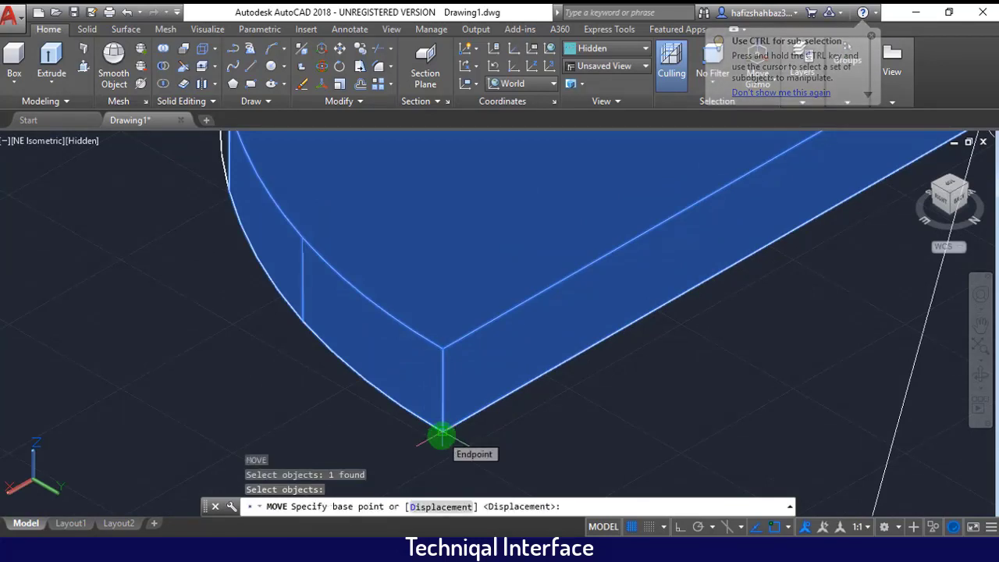
left_click(442, 434)
scroll(442, 434, "down", 4)
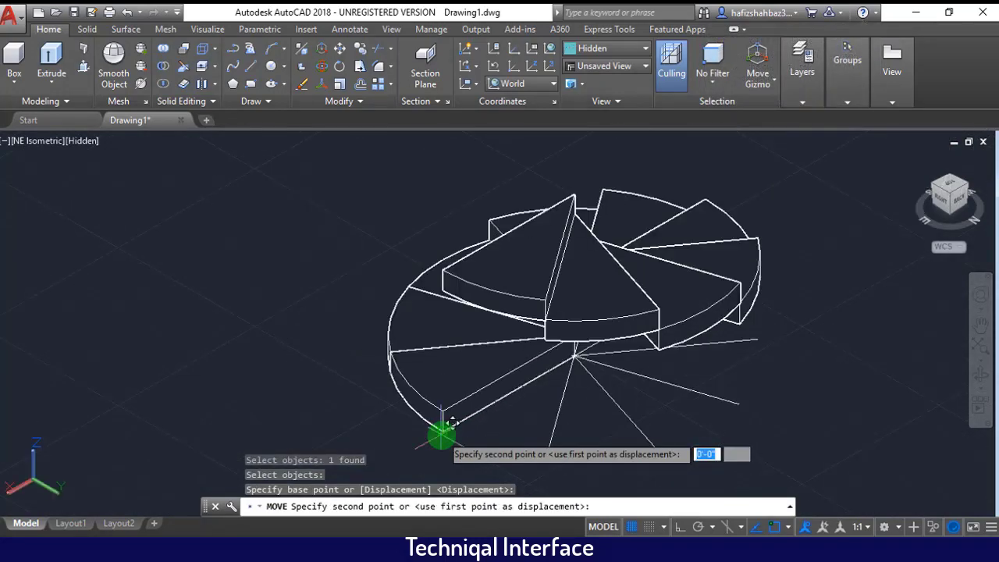
scroll(406, 273, "up", 2)
scroll(436, 270, "up", 3)
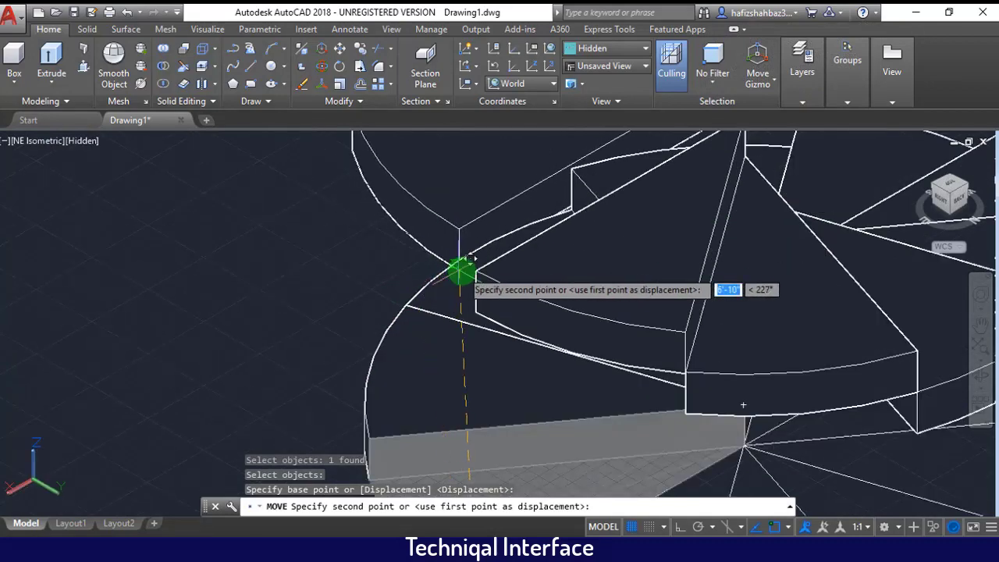
left_click(477, 272)
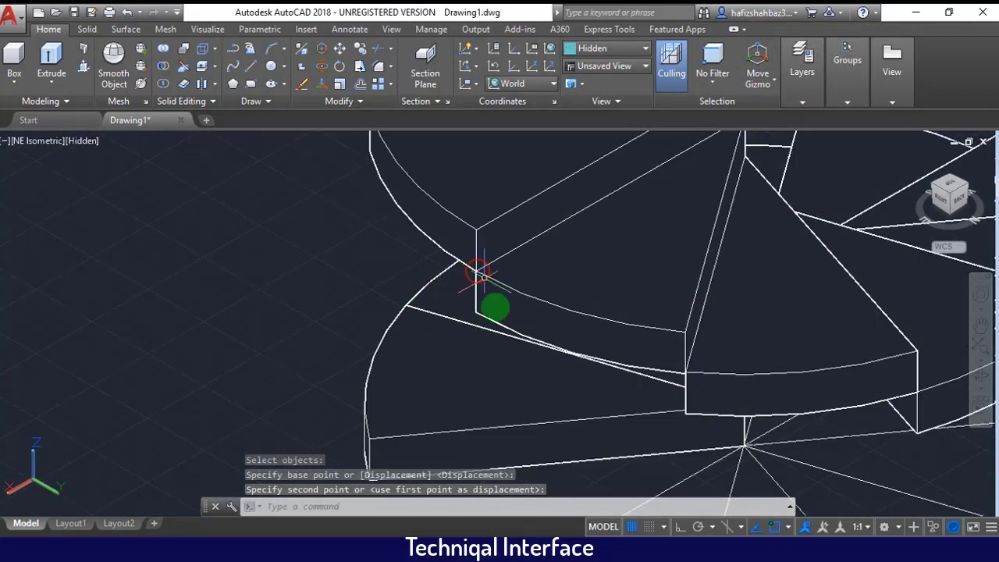
scroll(496, 309, "down", 5)
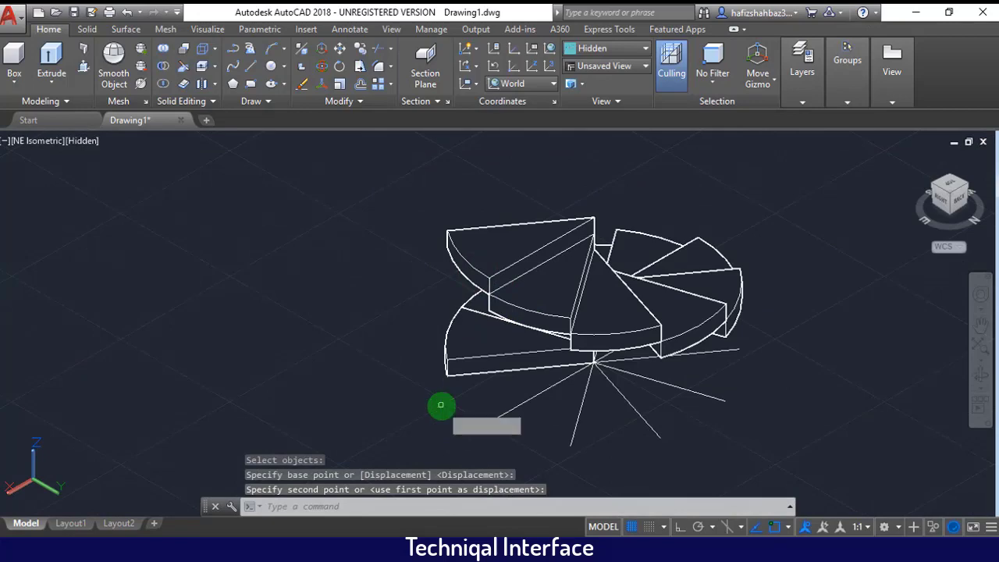
Move the next wedge from its bottom corner onto the top of the adjacent step
type("m")
key("Return")
left_click(460, 355)
scroll(434, 383, "up", 3)
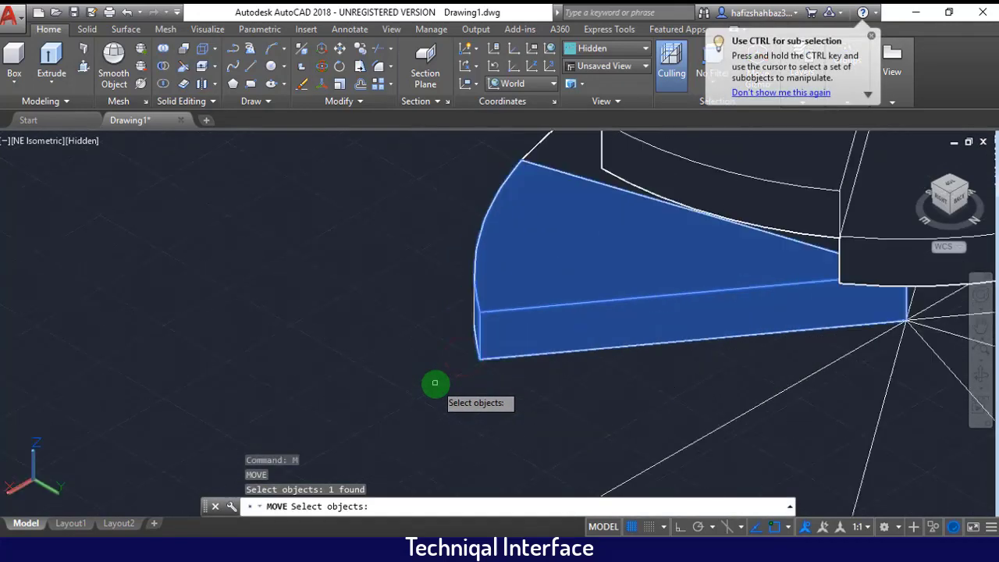
key("Return")
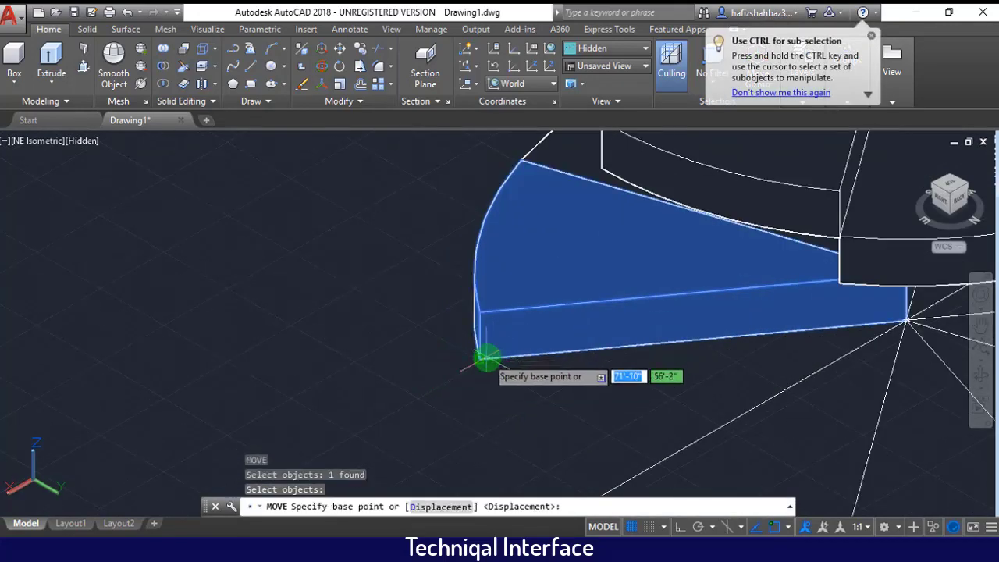
left_click(482, 358)
scroll(492, 304, "down", 3)
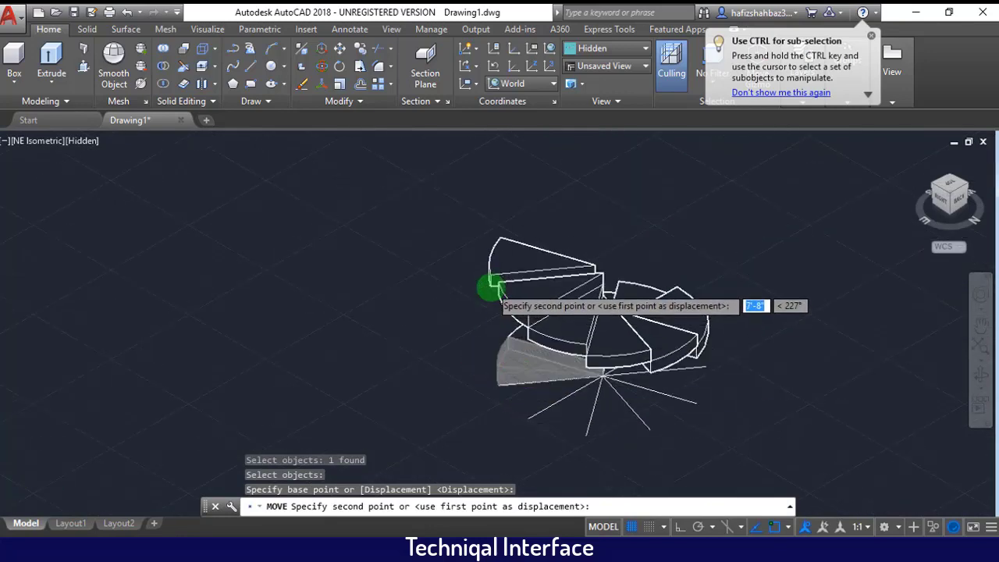
scroll(490, 285, "up", 3)
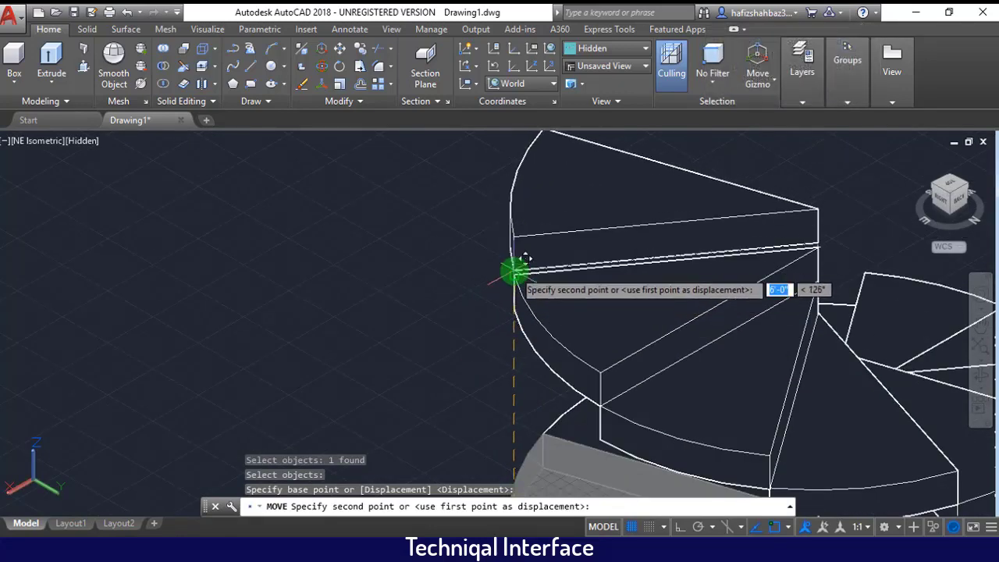
left_click(522, 261)
scroll(531, 312, "down", 3)
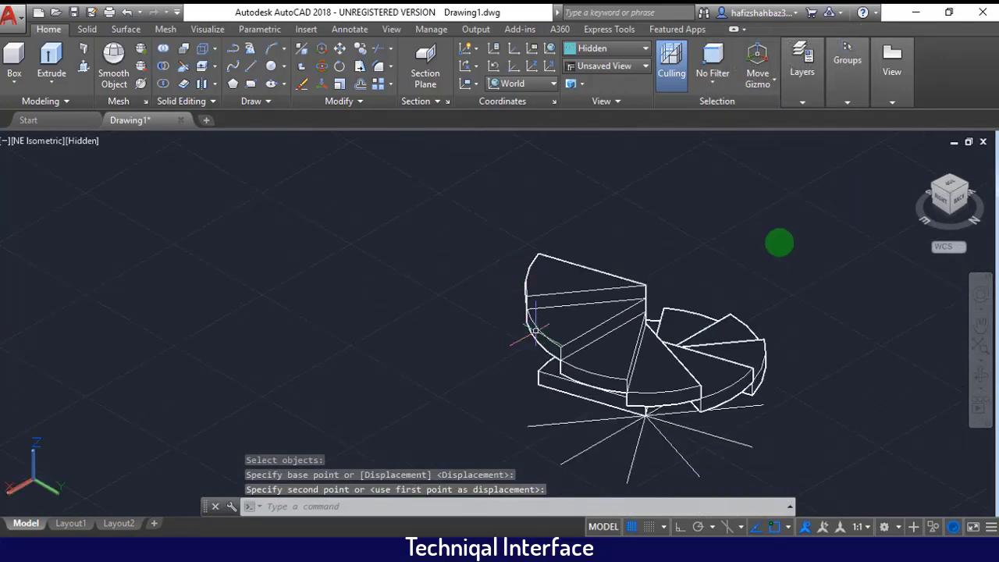
left_click(935, 187)
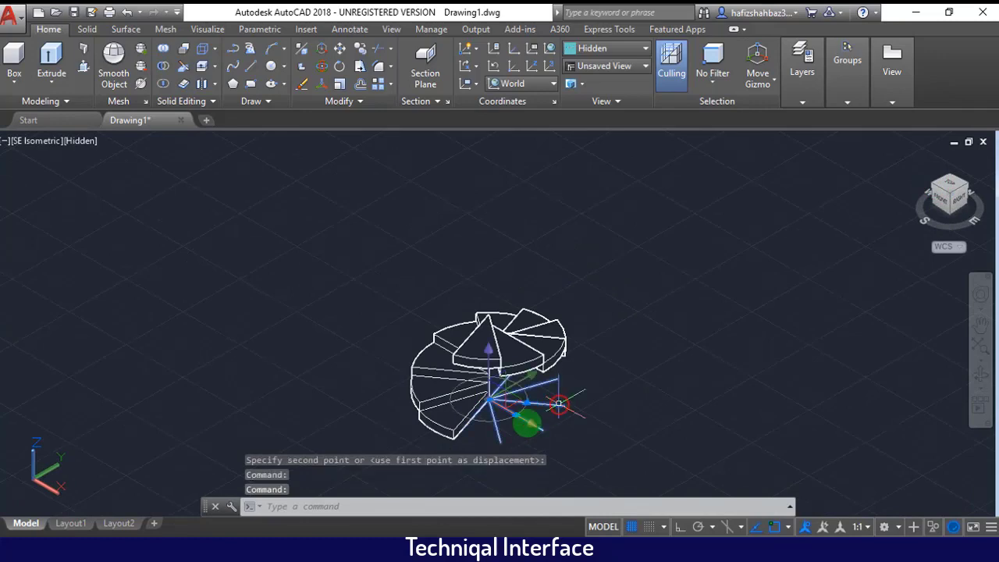
Delete the radial array of guide lines
left_click(527, 422)
key("Delete")
scroll(528, 422, "down", 2)
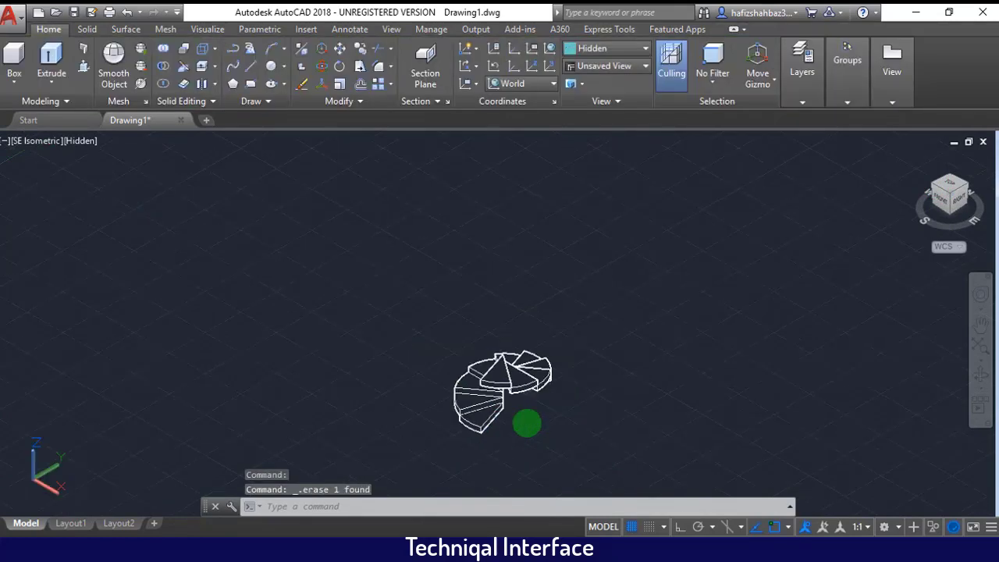
scroll(469, 430, "up", 2)
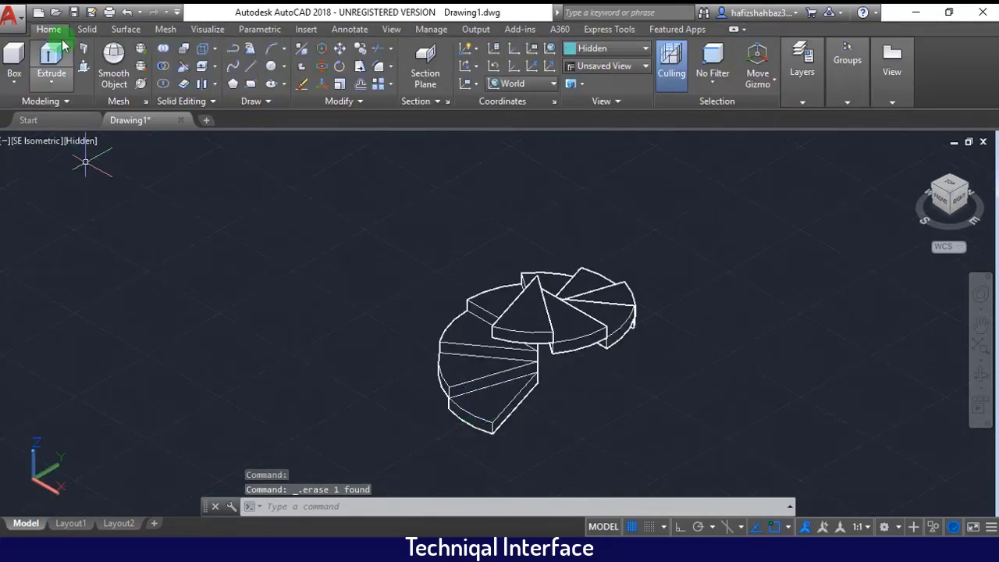
Display the model in the Realistic visual style and orbit to look down on the steps
left_click(86, 141)
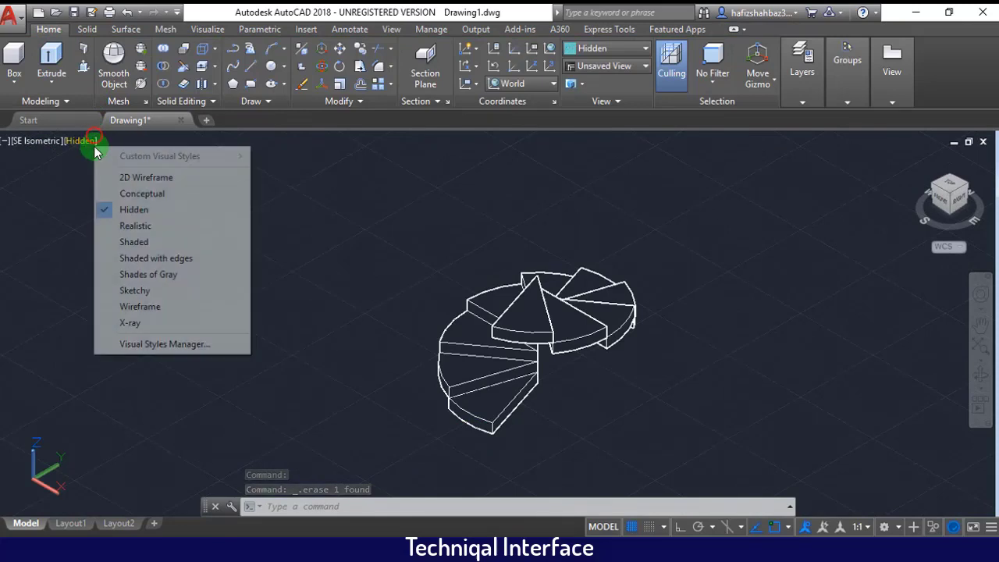
left_click(134, 231)
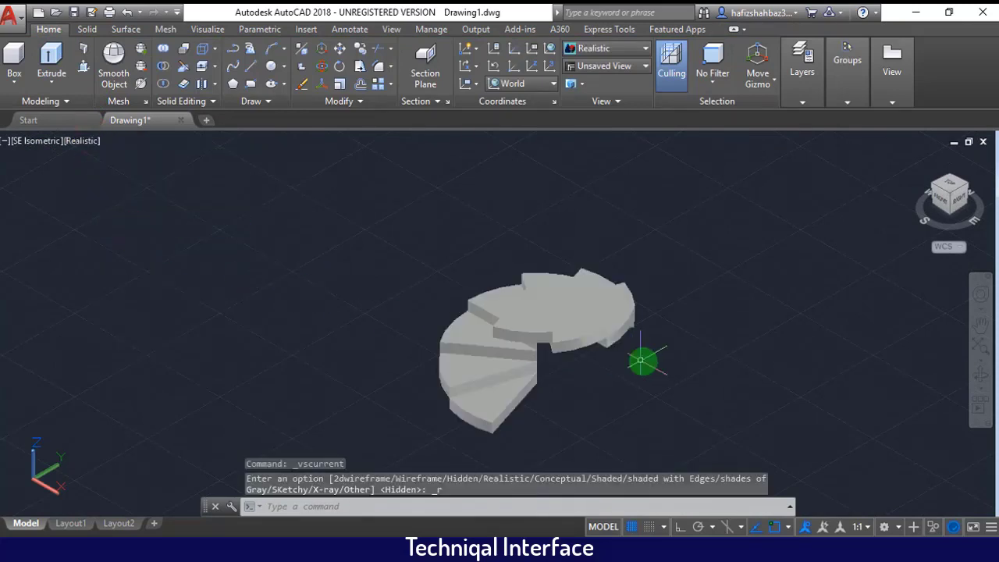
left_click_drag(948, 196, 731, 271)
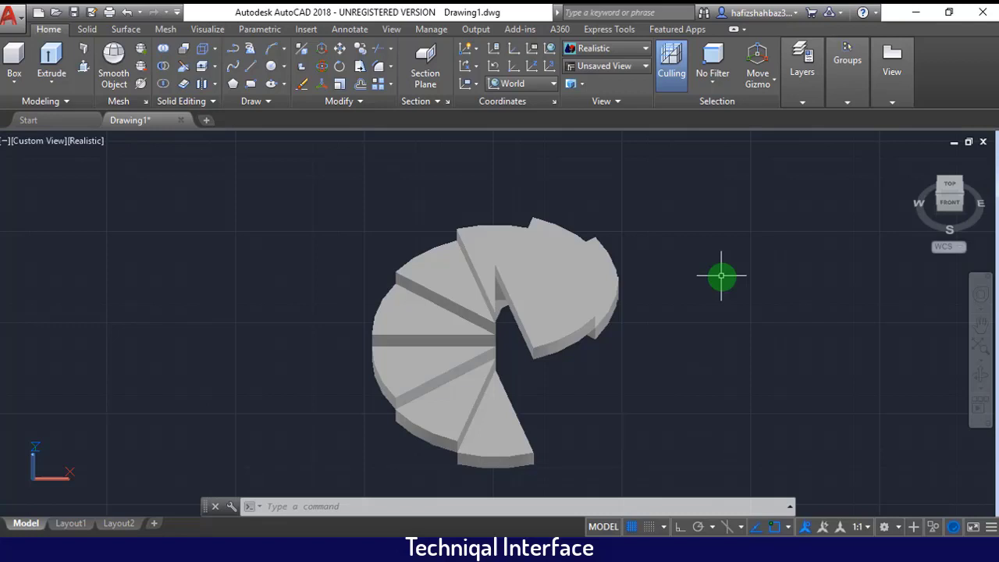
Open the Materials Browser with RMAT and add Bocote wood to the document materials
type("rmat")
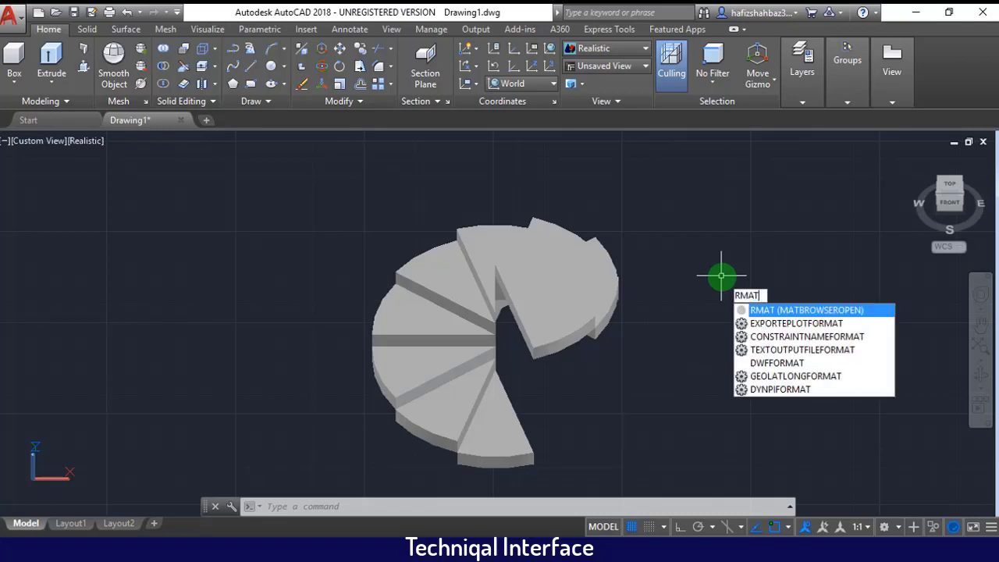
key("Return")
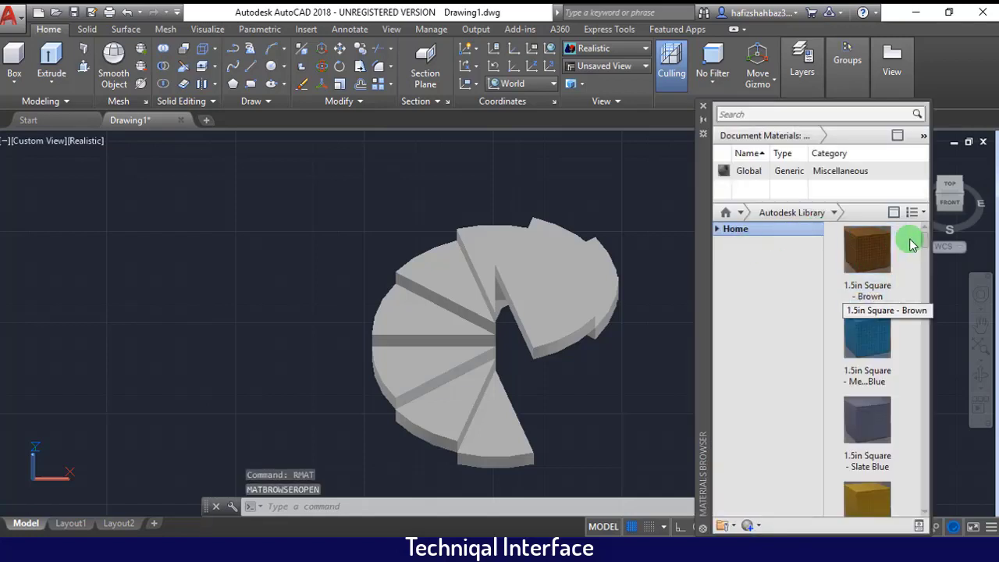
left_click_drag(926, 263, 922, 270)
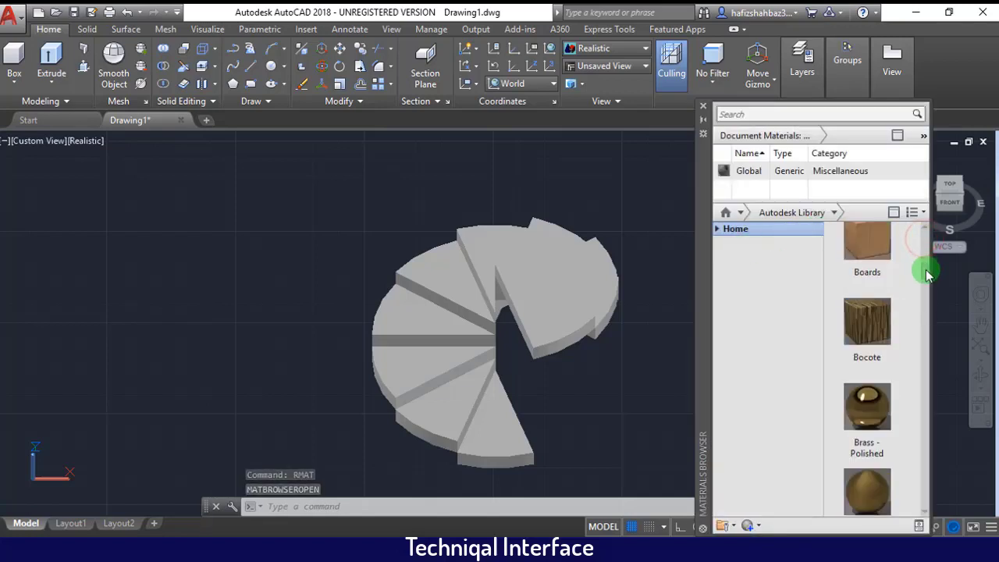
left_click(579, 308)
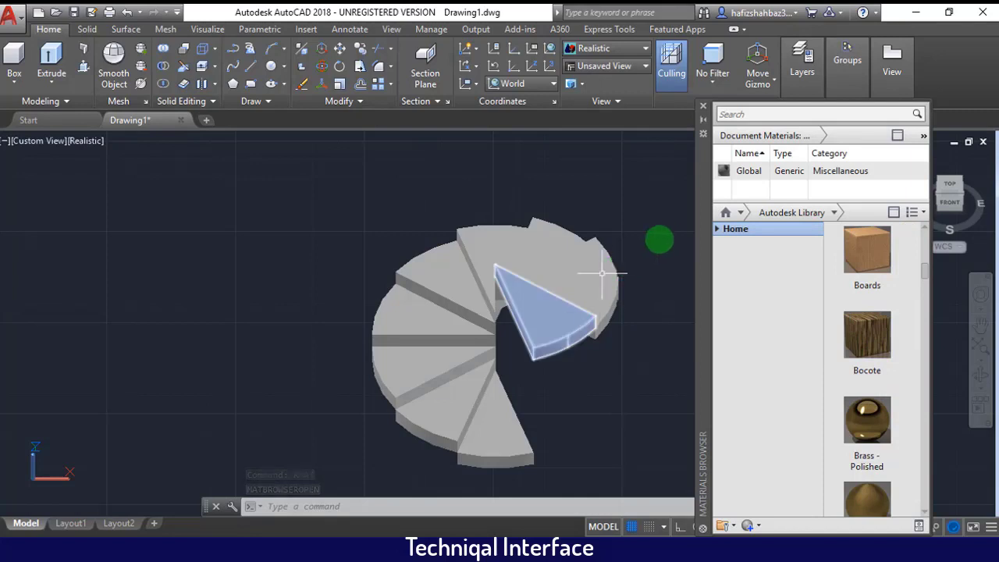
left_click(884, 344)
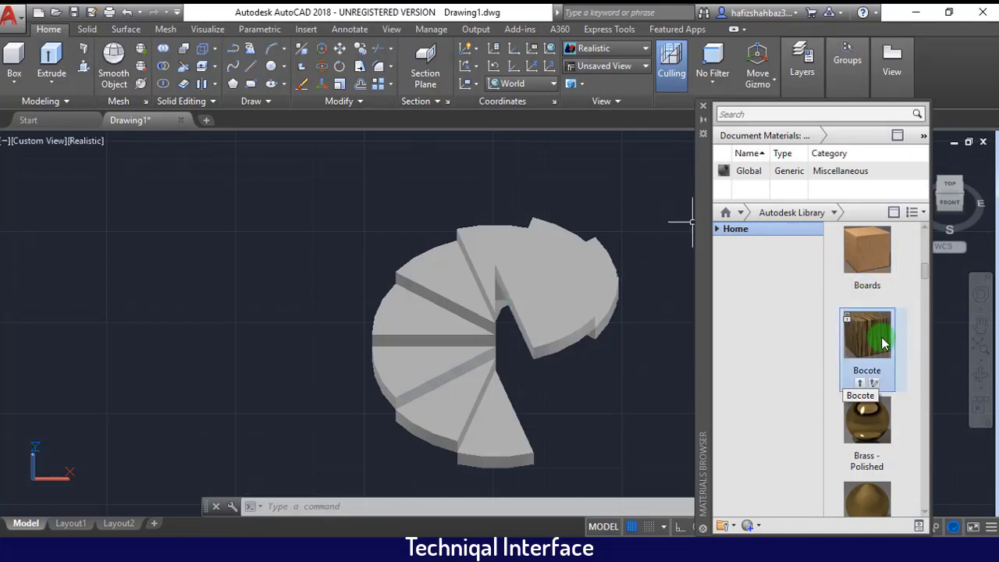
left_click(864, 385)
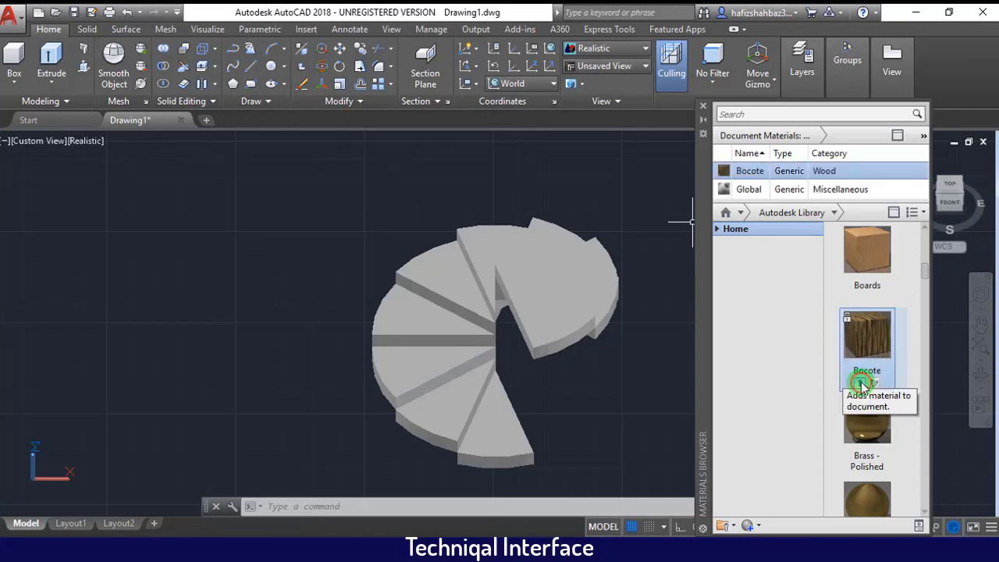
Window-select all the wedge steps and assign the Bocote material to them
left_click_drag(744, 177, 639, 210)
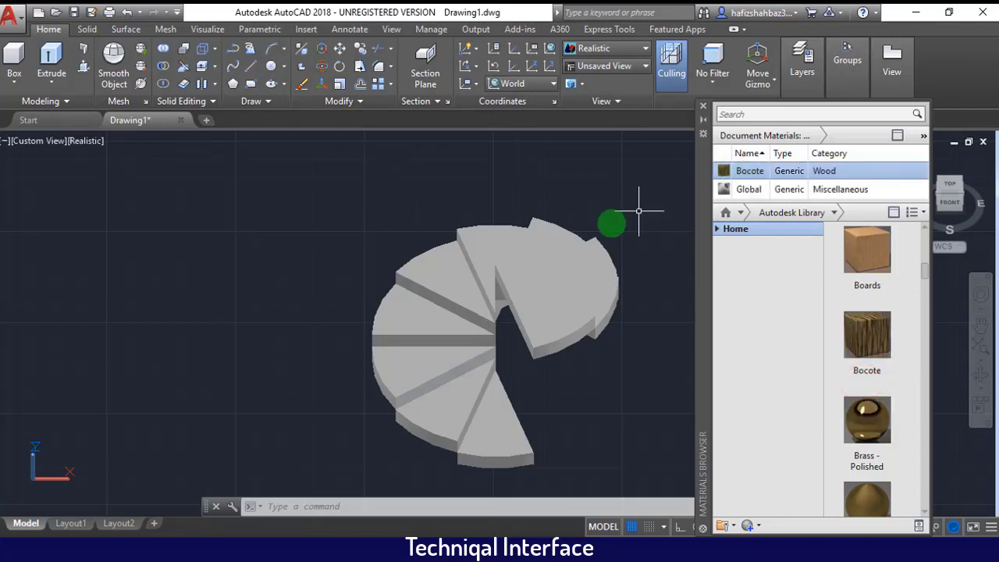
left_click(610, 226)
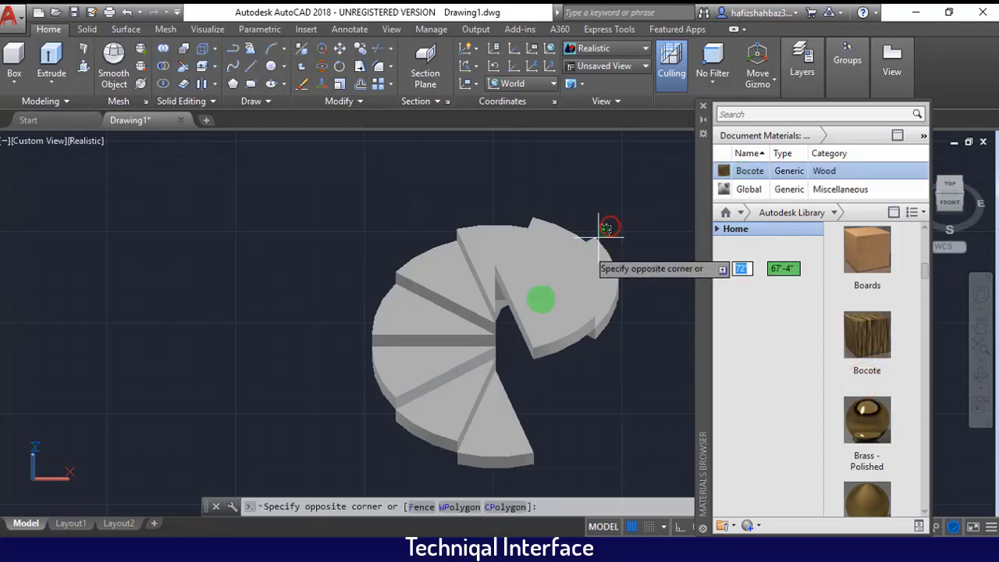
left_click(344, 444)
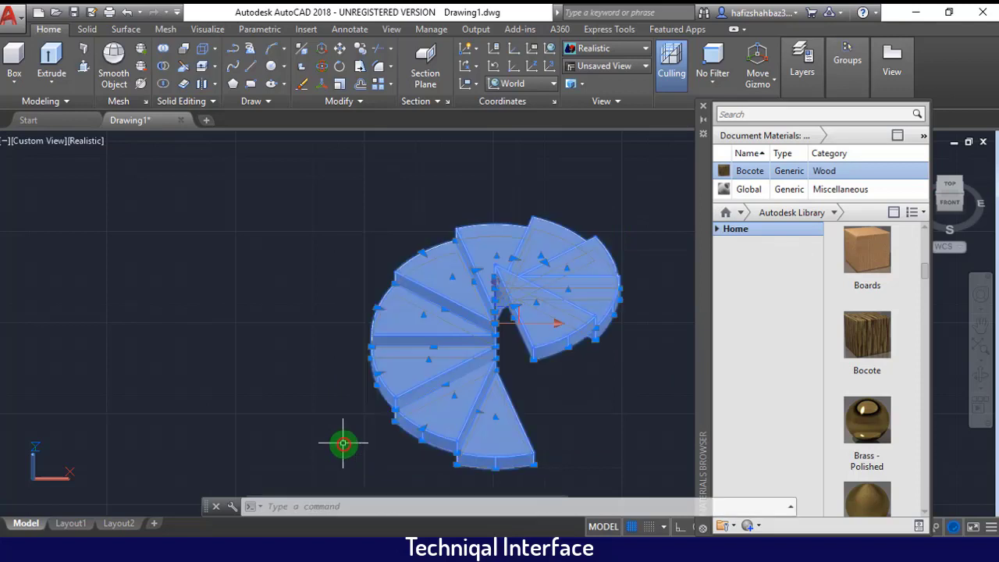
right_click(754, 178)
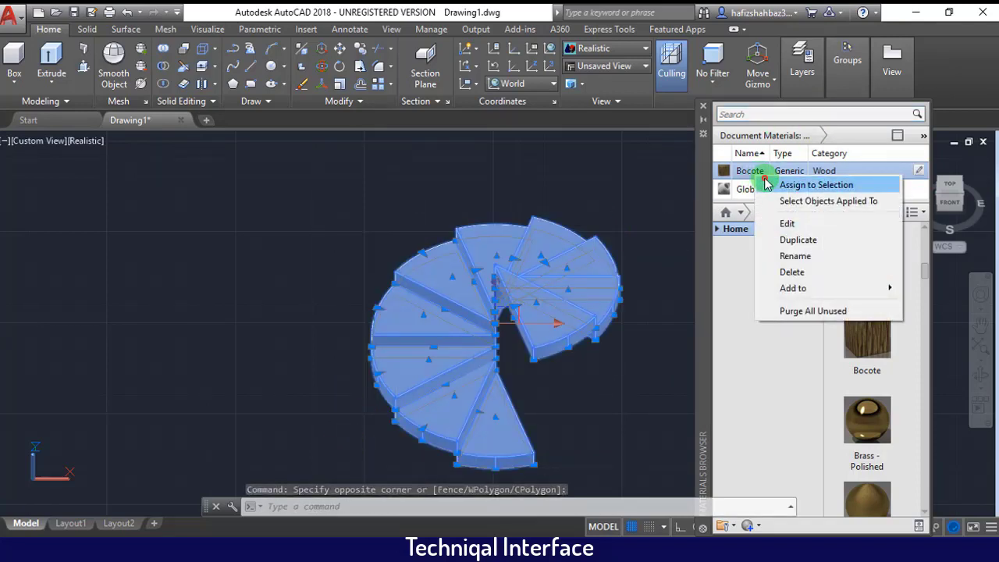
left_click(811, 185)
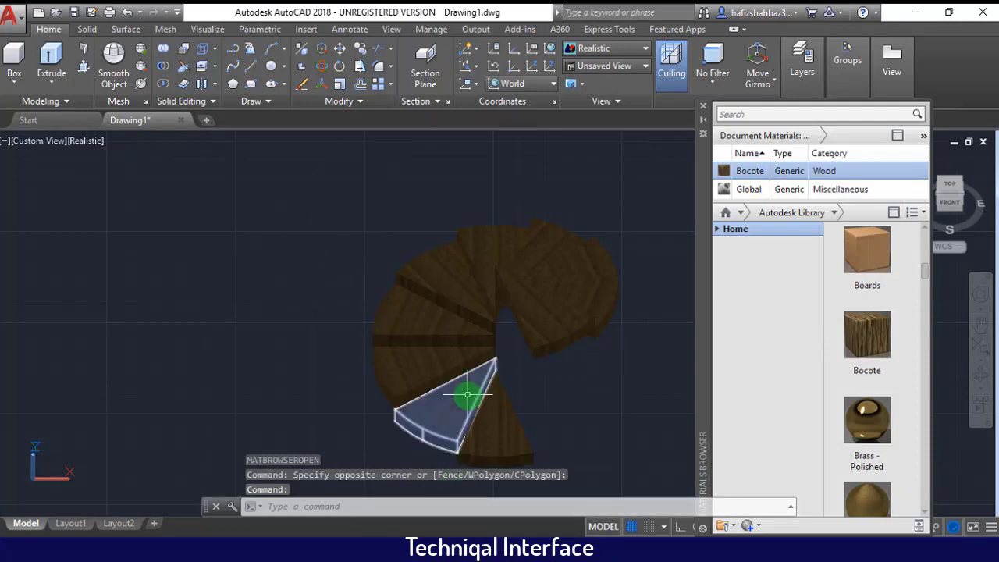
scroll(459, 395, "up", 3)
scroll(459, 395, "up", 2)
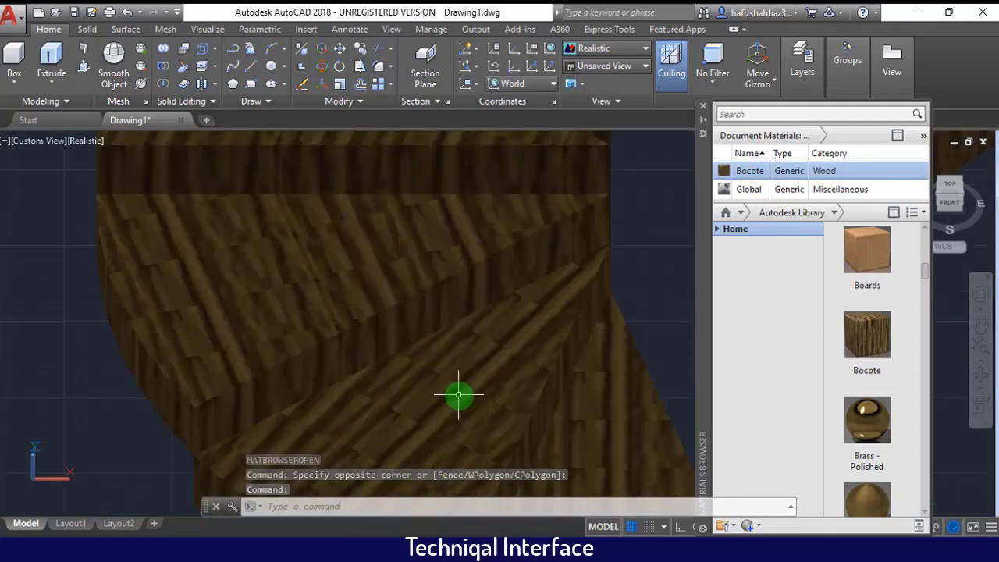
scroll(457, 394, "down", 4)
scroll(458, 394, "down", 2)
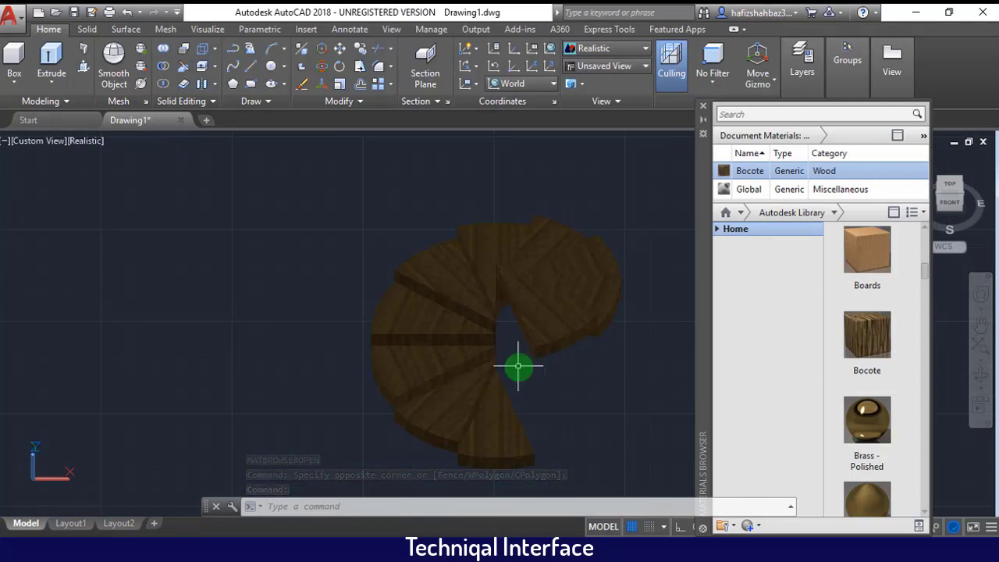
scroll(905, 312, "down", 3)
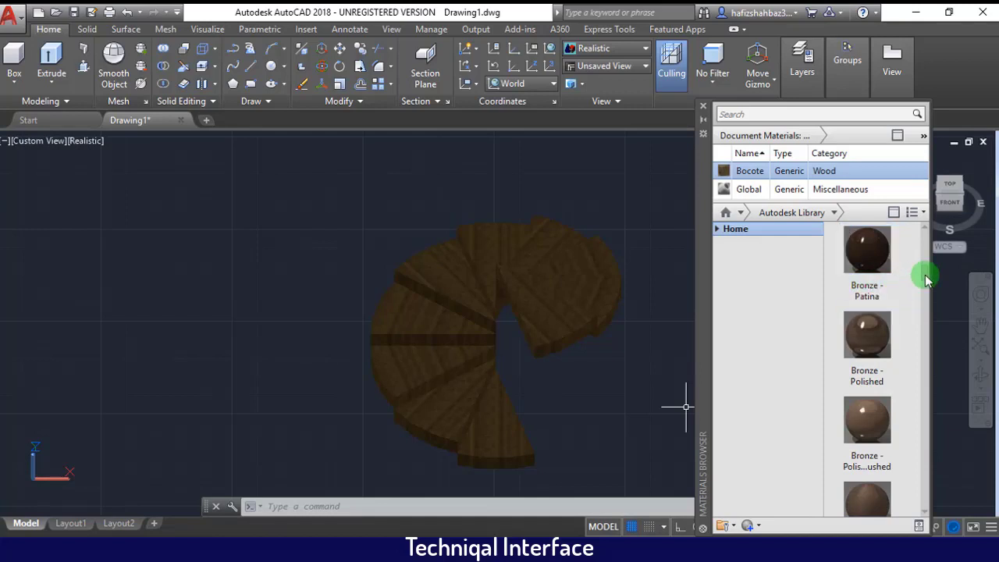
Add the Cardboard material from the Autodesk Library to the document materials
scroll(858, 328, "down", 1)
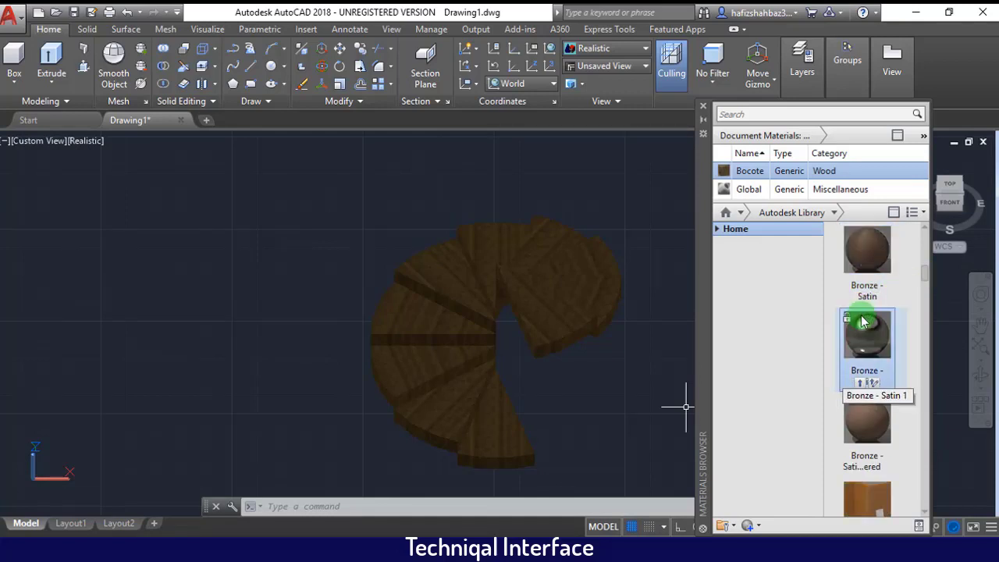
scroll(863, 322, "down", 2)
scroll(862, 322, "down", 3)
scroll(862, 322, "down", 2)
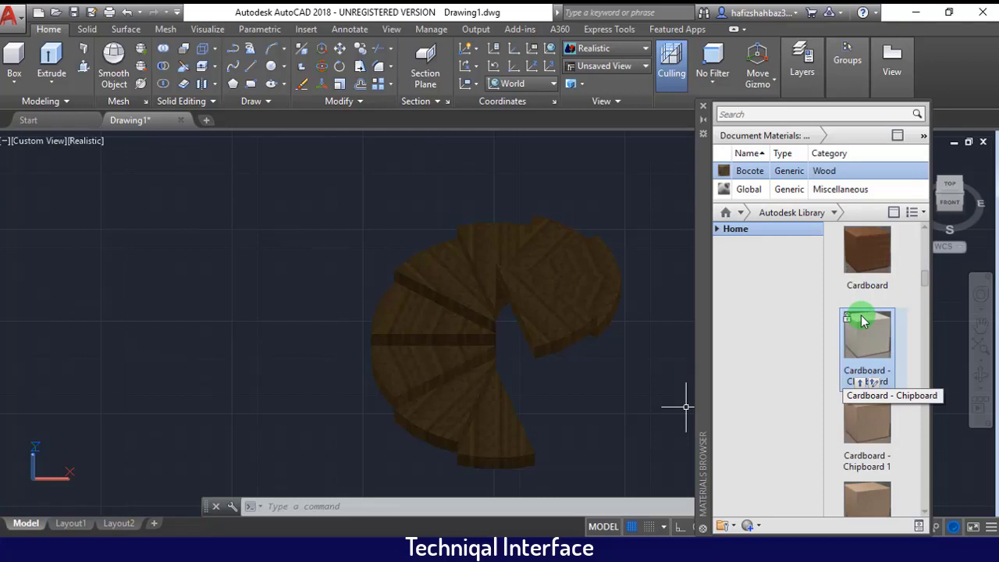
left_click_drag(862, 289, 889, 272)
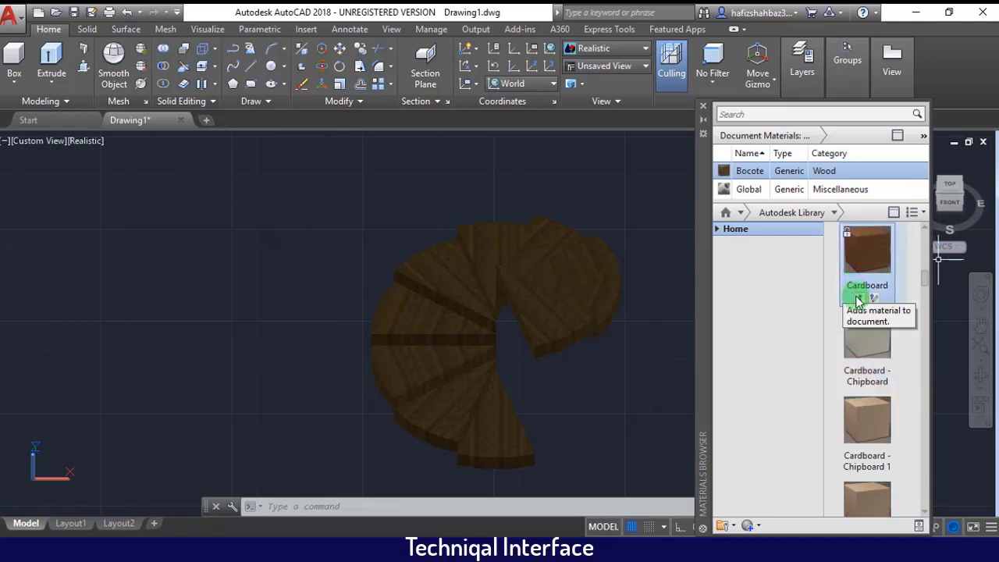
left_click(858, 301)
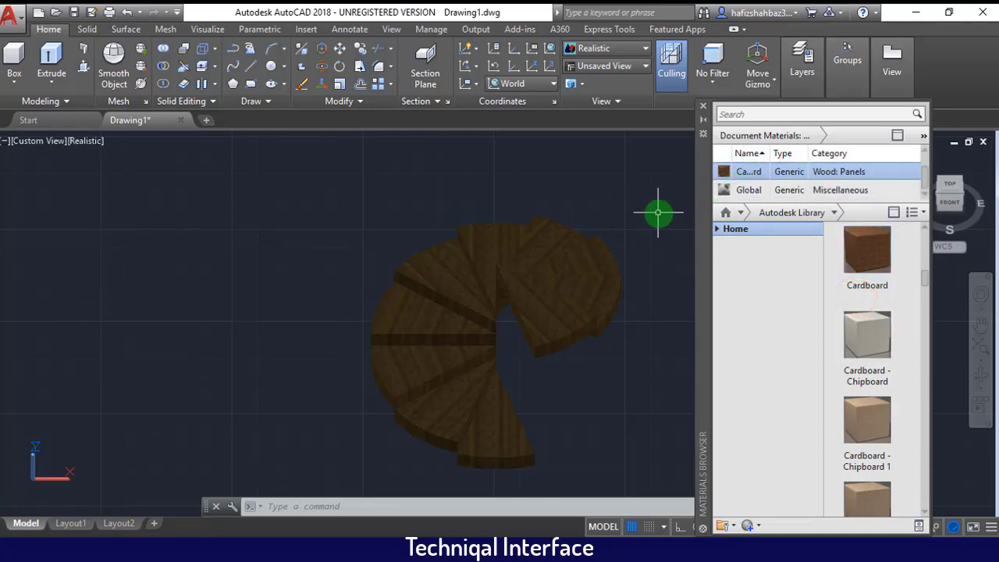
Window-select all the stair steps and assign Cardboard to them
left_click(658, 211)
left_click(248, 463)
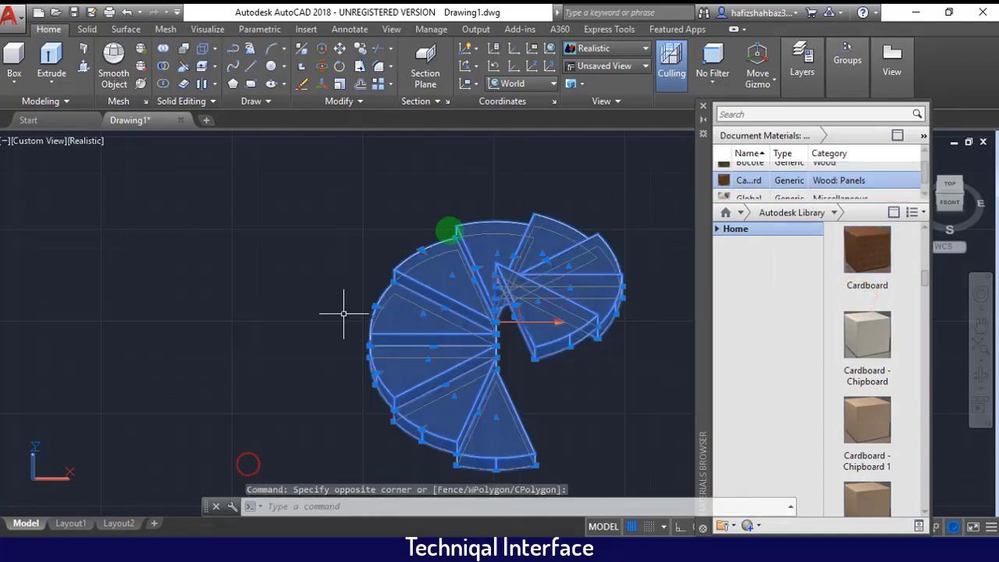
right_click(777, 179)
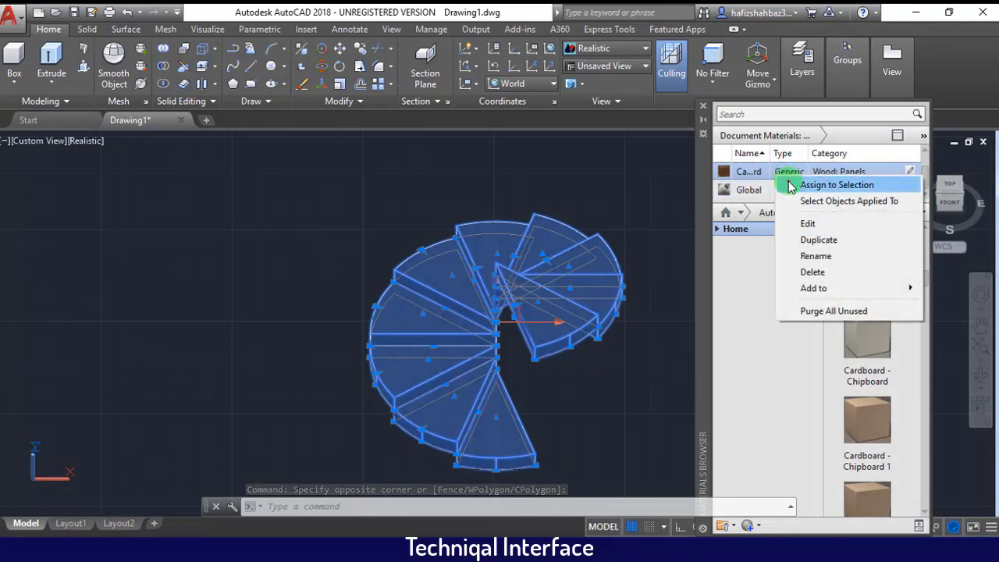
left_click(835, 185)
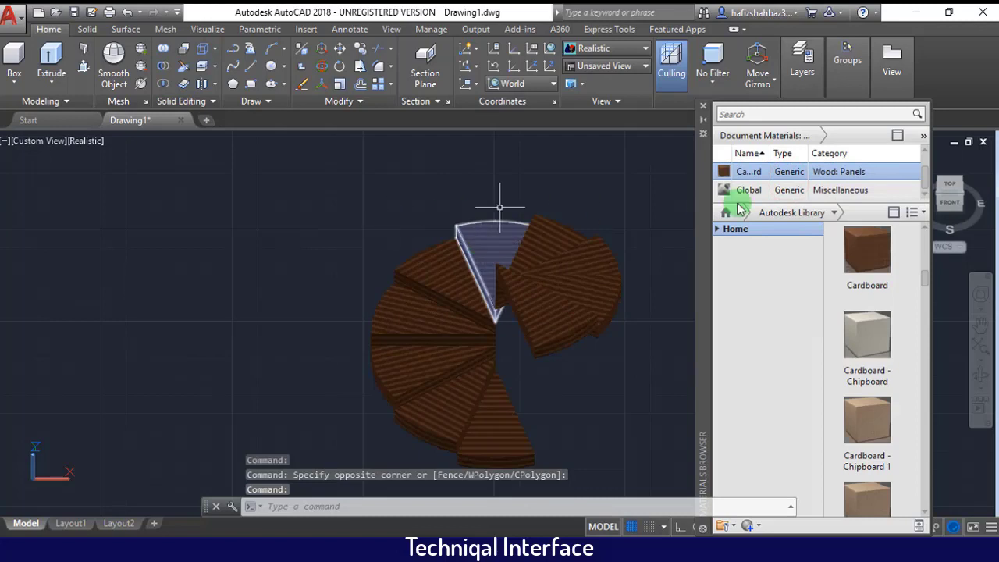
scroll(883, 309, "down", 2)
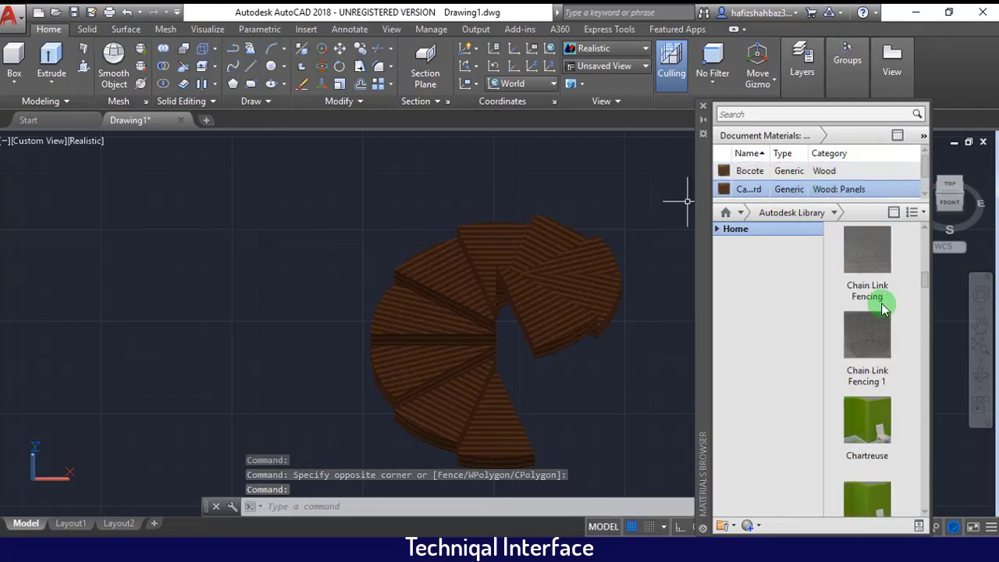
scroll(883, 309, "down", 2)
scroll(883, 308, "down", 1)
scroll(884, 309, "down", 2)
scroll(883, 308, "down", 1)
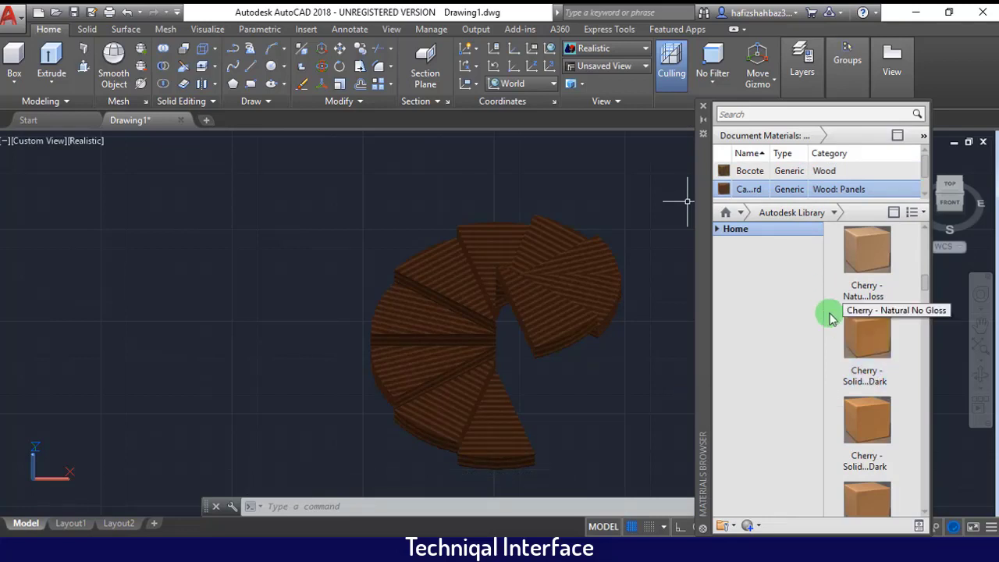
left_click_drag(866, 374, 601, 269)
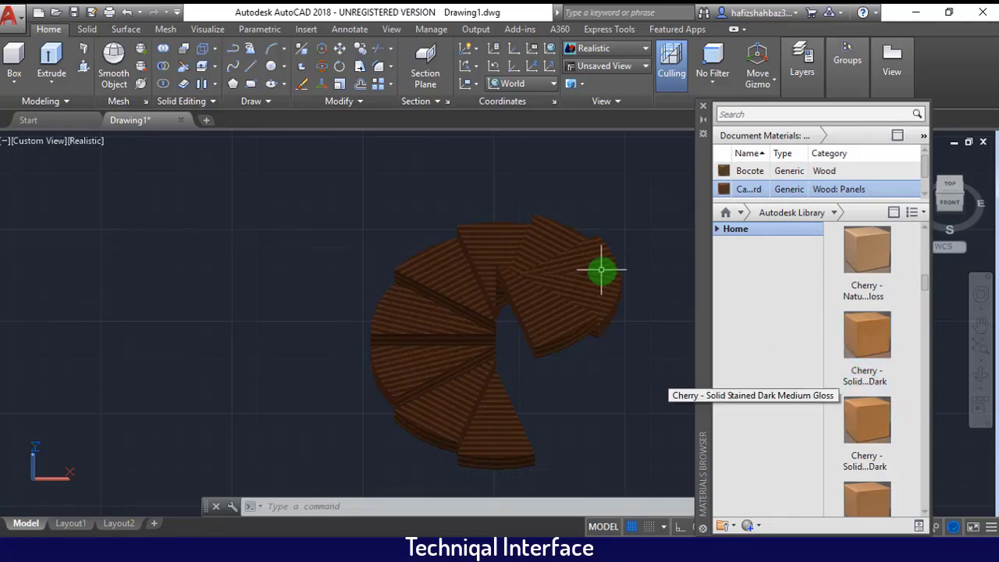
left_click(637, 231)
Select all the stair steps and try the Chocolate material on them
left_click(322, 450)
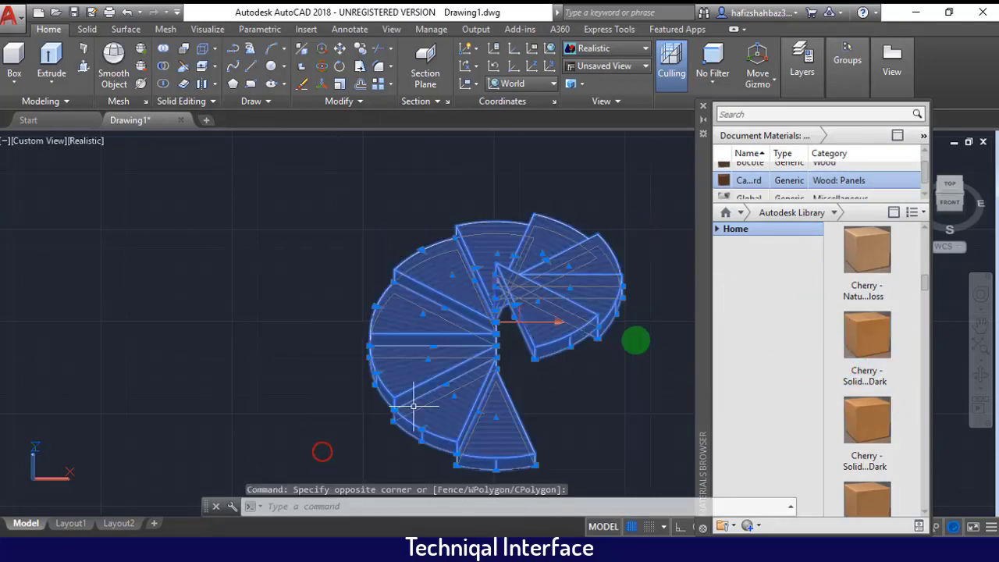
scroll(866, 328, "down", 3)
scroll(866, 324, "down", 2)
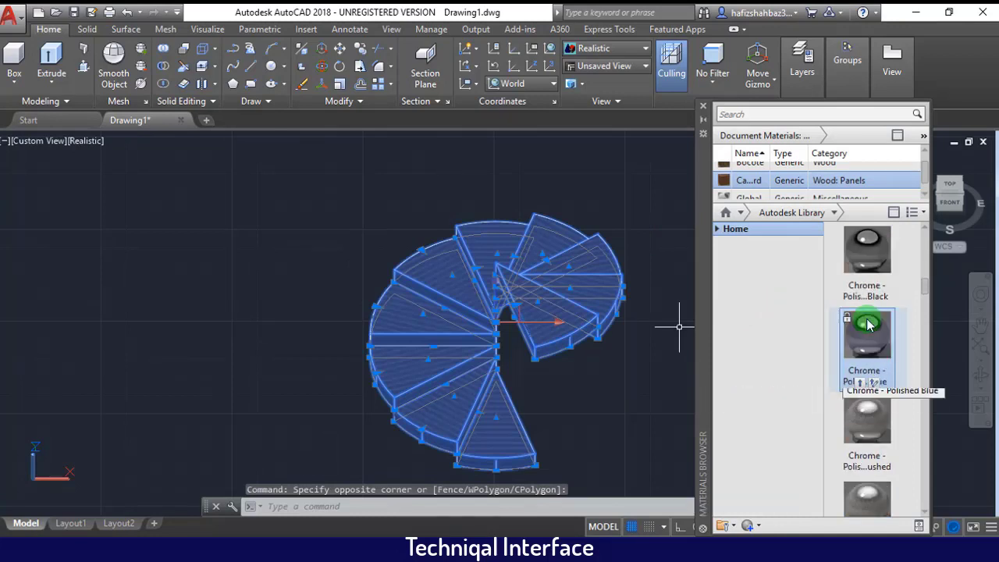
scroll(866, 324, "up", 1)
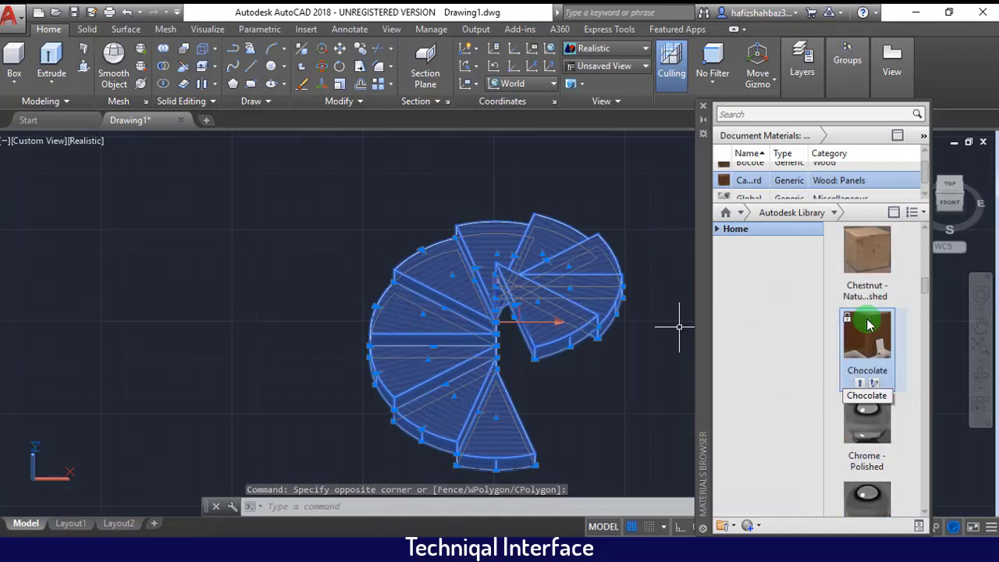
left_click(861, 385)
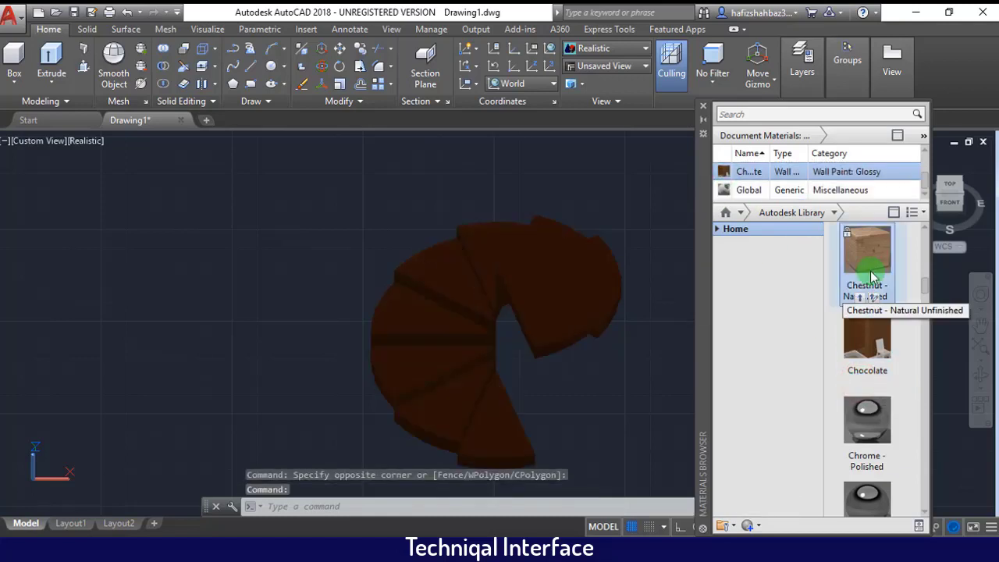
Reselect the steps and apply the Coarse Polished - White marble from the Autodesk Library
scroll(866, 279, "down", 2)
scroll(872, 278, "down", 2)
scroll(872, 277, "down", 2)
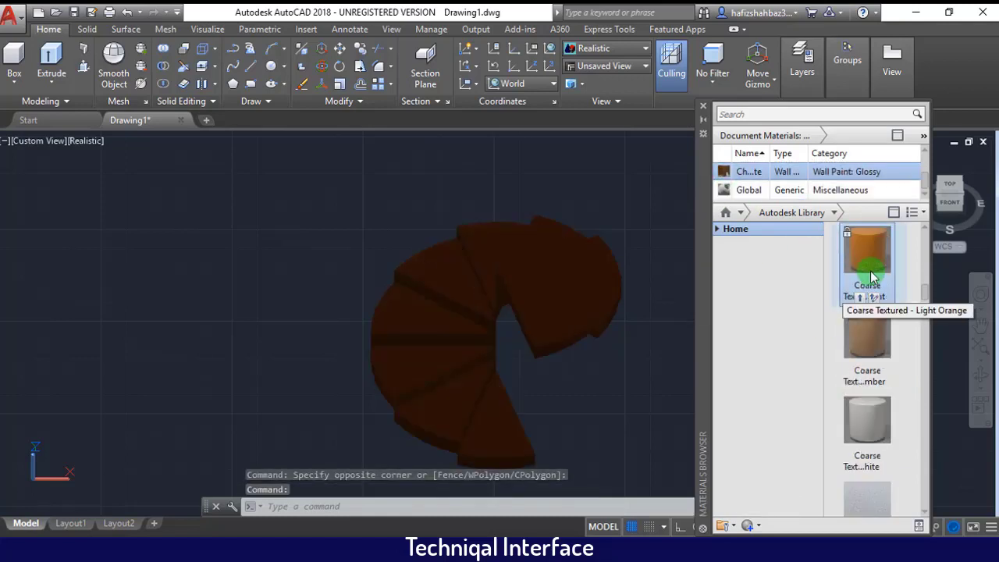
scroll(872, 278, "up", 1)
scroll(872, 278, "up", 2)
scroll(872, 277, "down", 3)
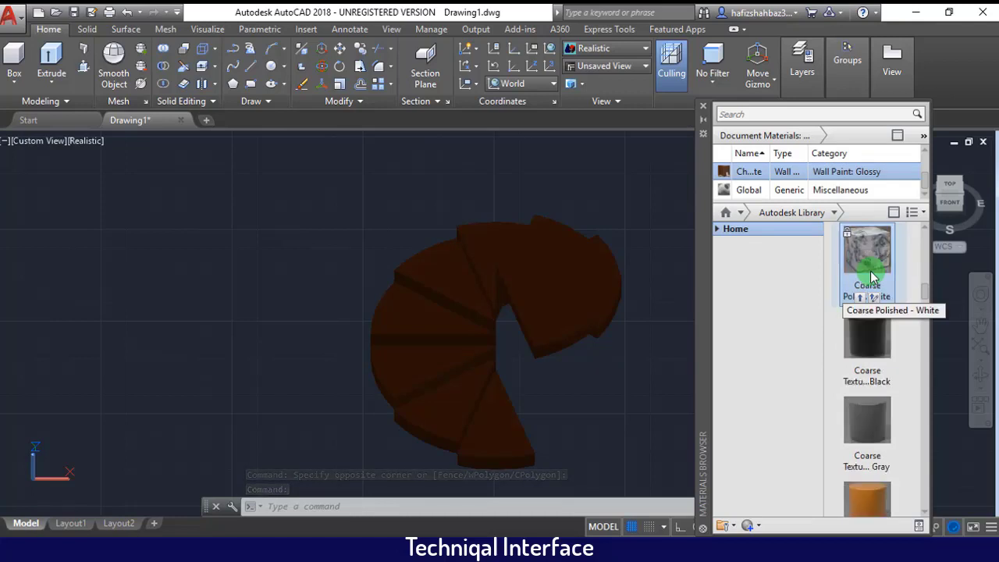
left_click(633, 240)
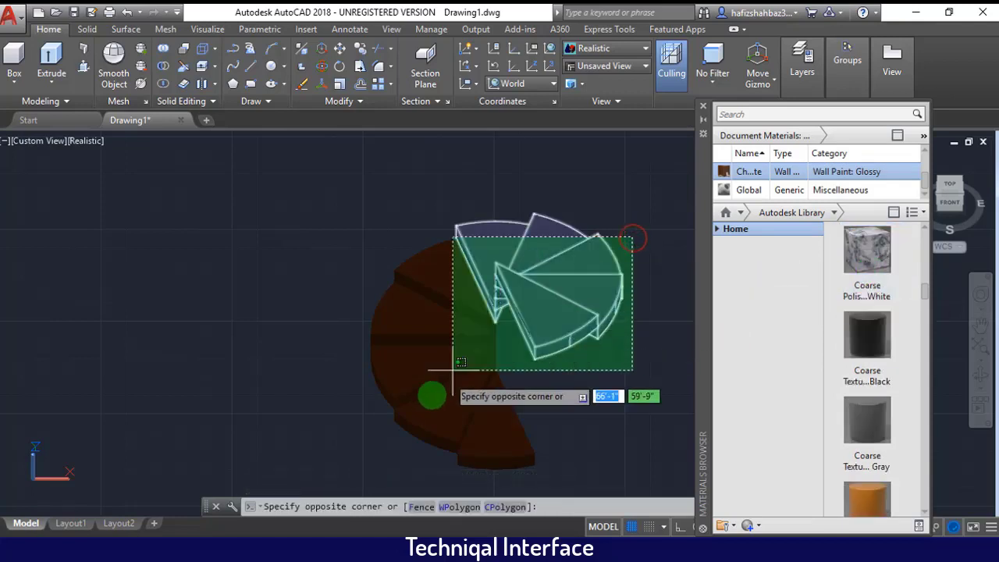
left_click(370, 452)
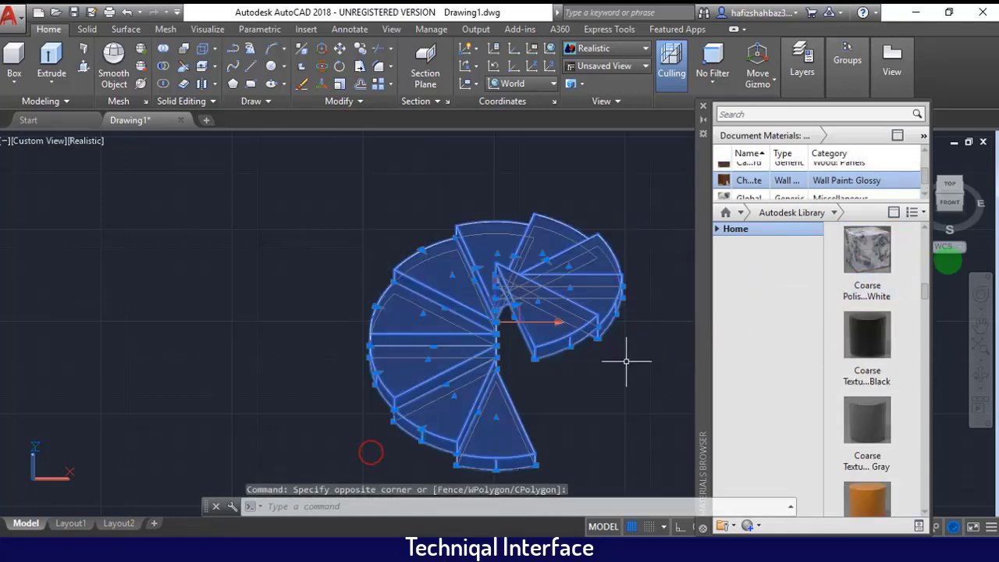
left_click(858, 298)
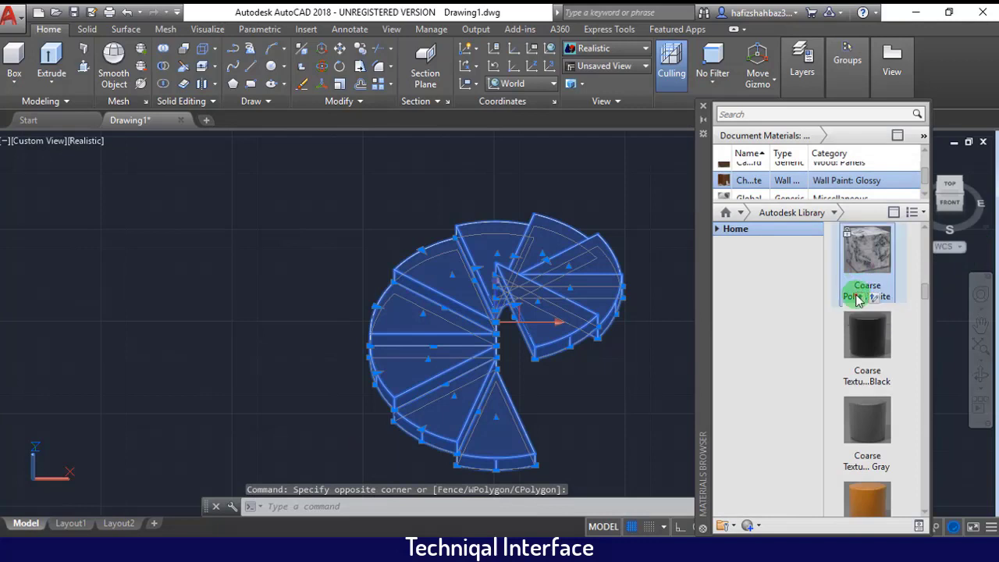
left_click(450, 211)
left_click(849, 116)
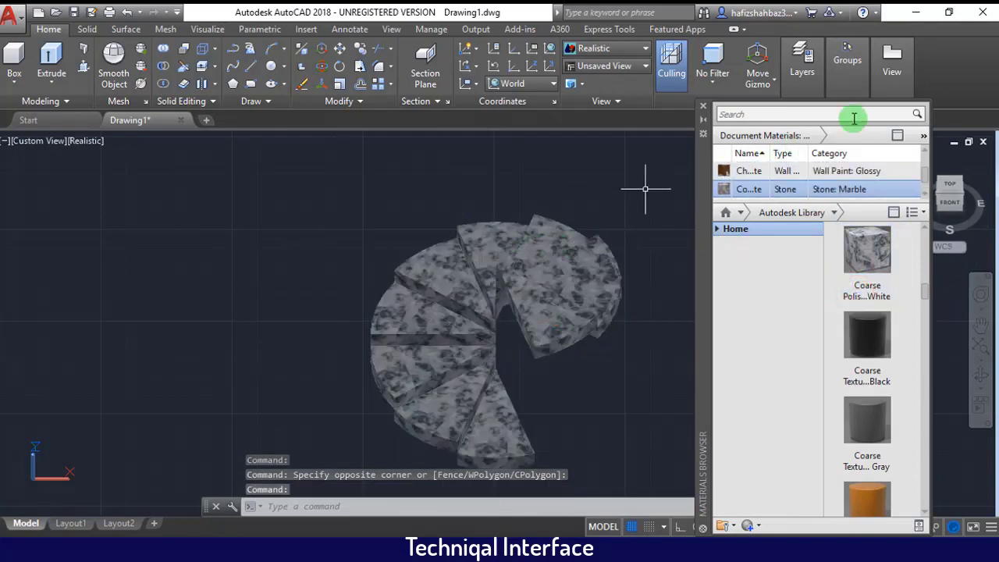
left_click(735, 135)
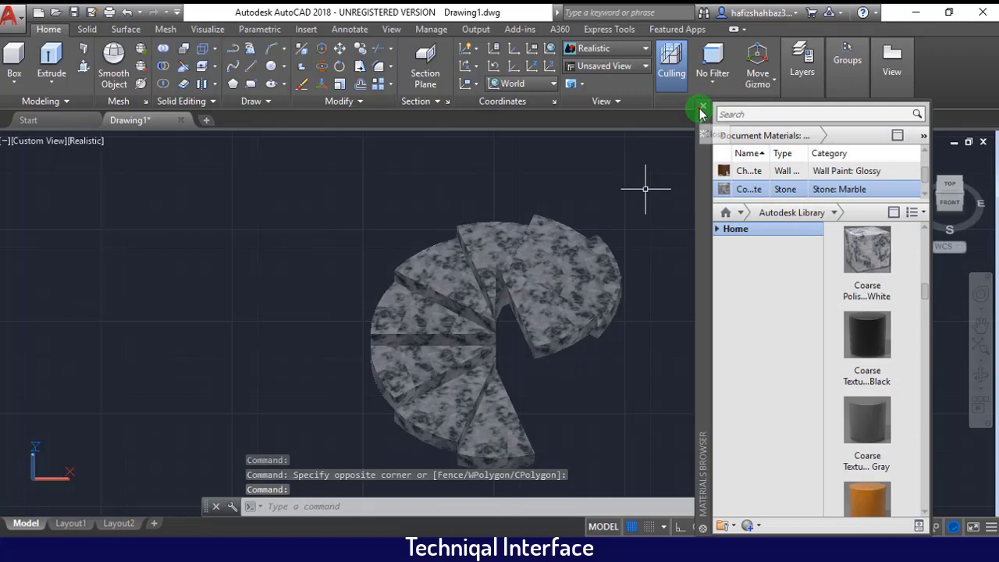
Close the Materials Browser and turn the marble stair to the SW Isometric view
left_click(702, 107)
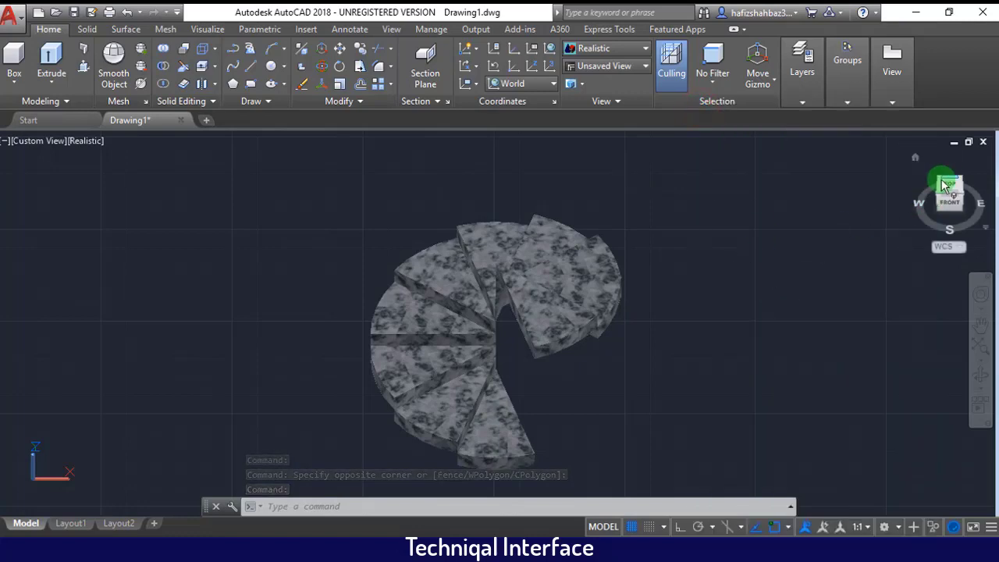
mouse_move(944, 184)
left_mouse_down()
mouse_move(939, 196)
mouse_move(869, 220)
left_mouse_up()
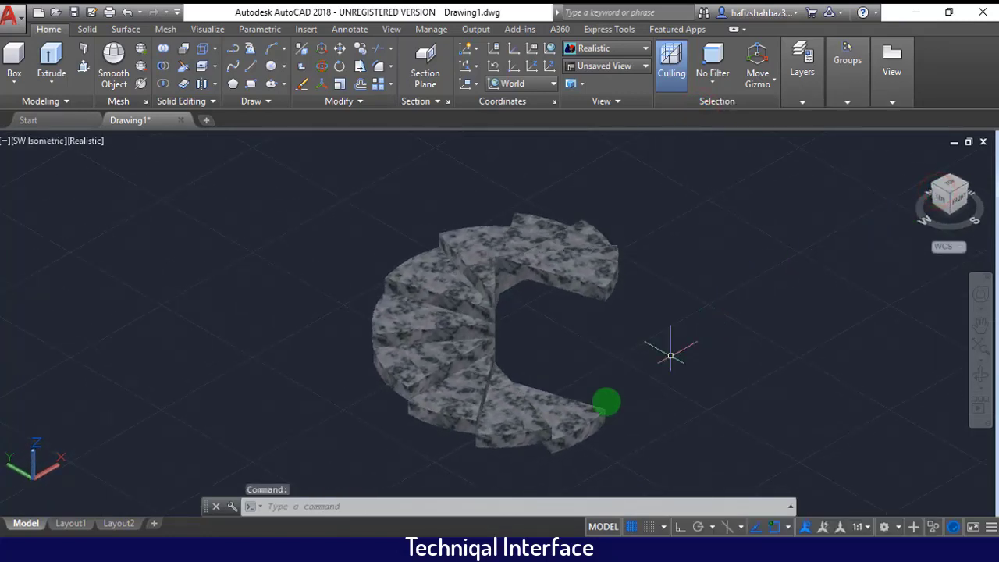
scroll(506, 319, "up", 5)
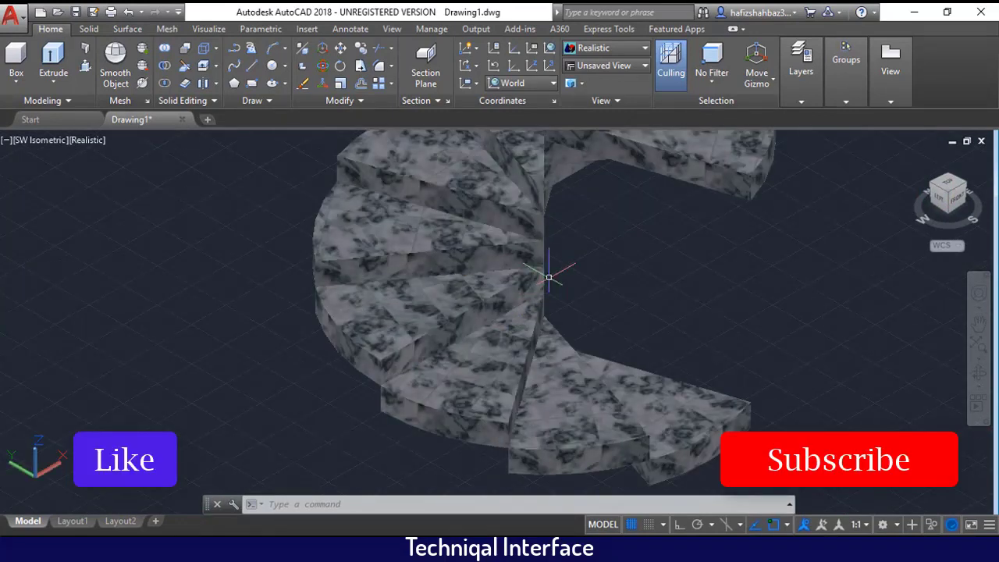
scroll(549, 277, "down", 2)
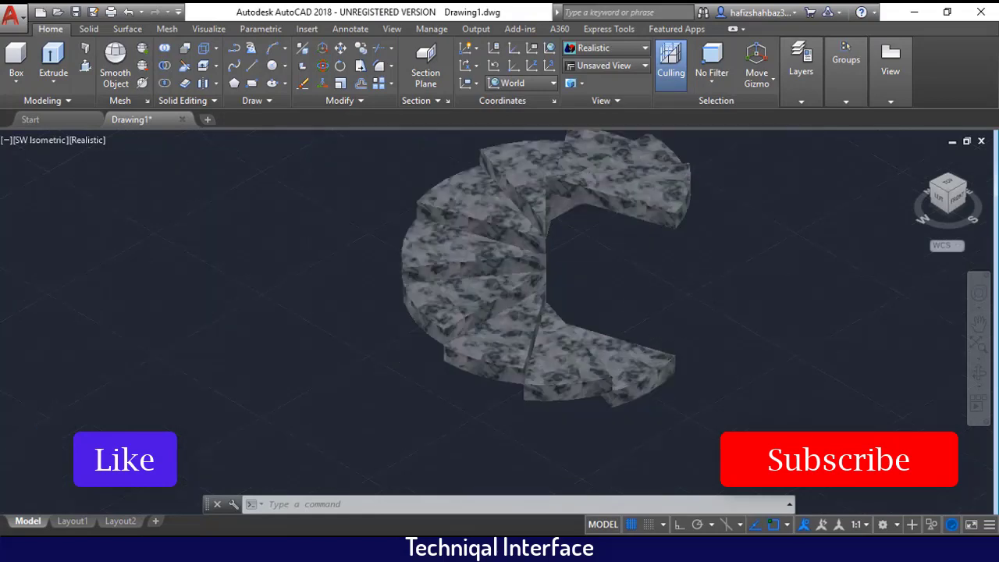
scroll(549, 277, "down", 2)
scroll(548, 277, "up", 2)
scroll(549, 277, "up", 2)
scroll(549, 276, "down", 2)
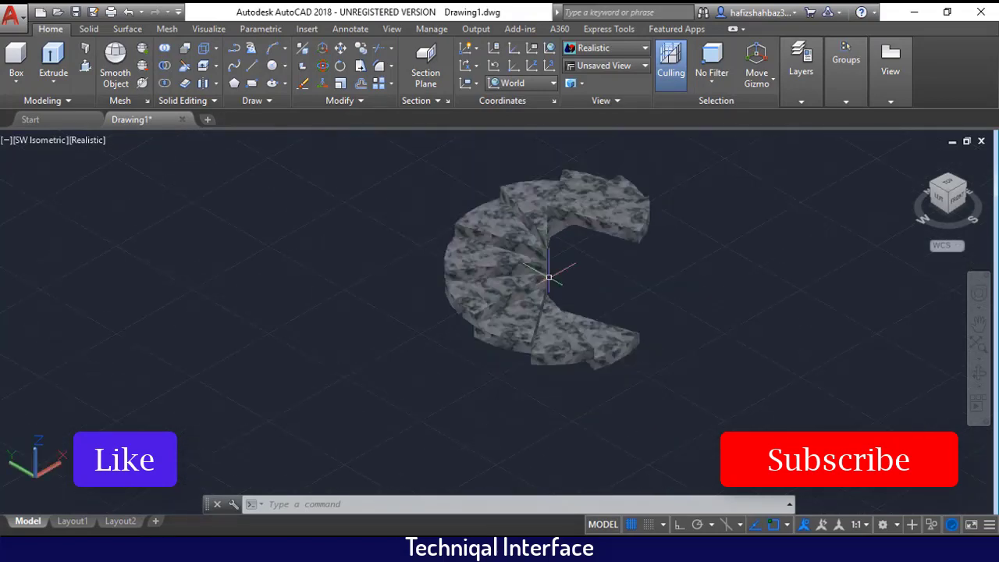